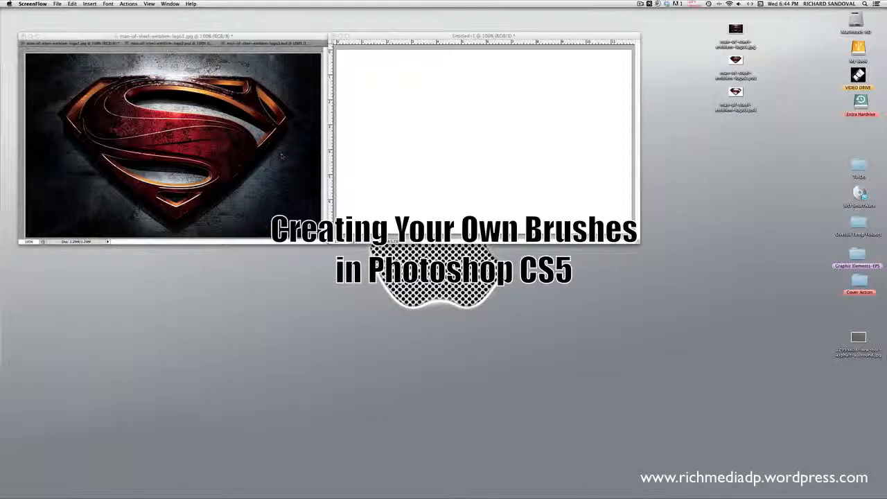
Step: Switch to Photoshop and select the entire canvas of man-of-steel-emblem-logo1.jpg
click(270, 36)
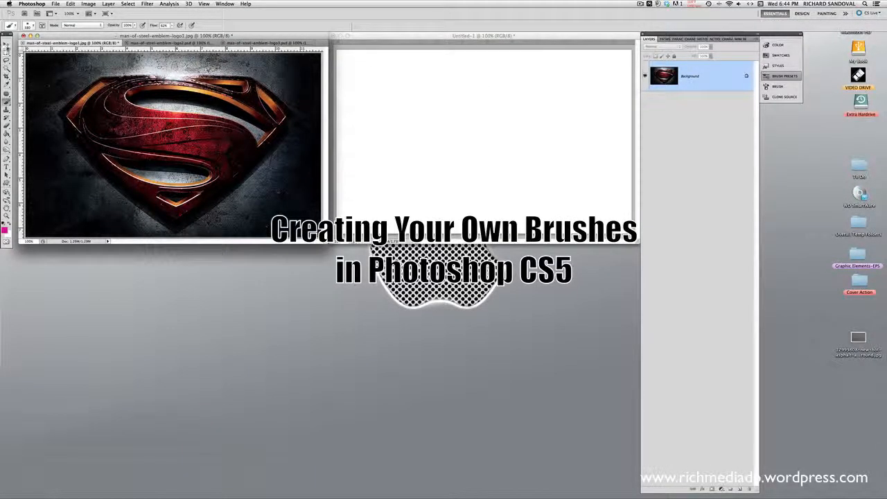
click(7, 45)
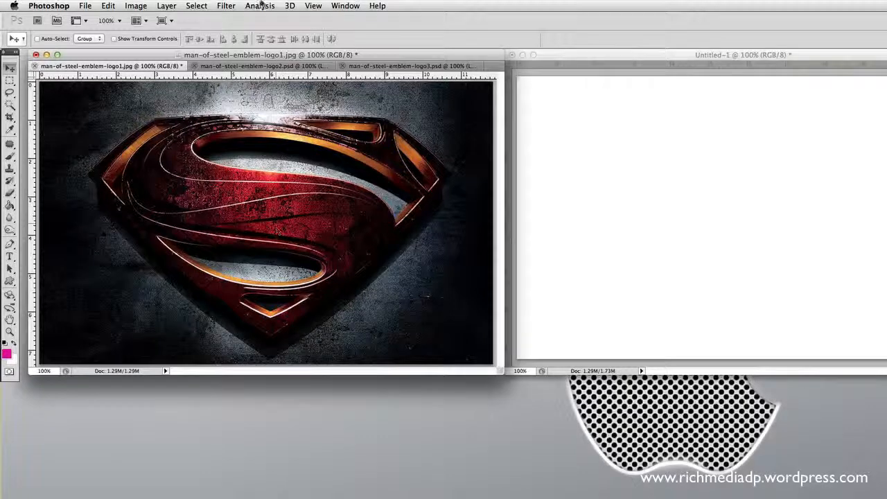
click(198, 6)
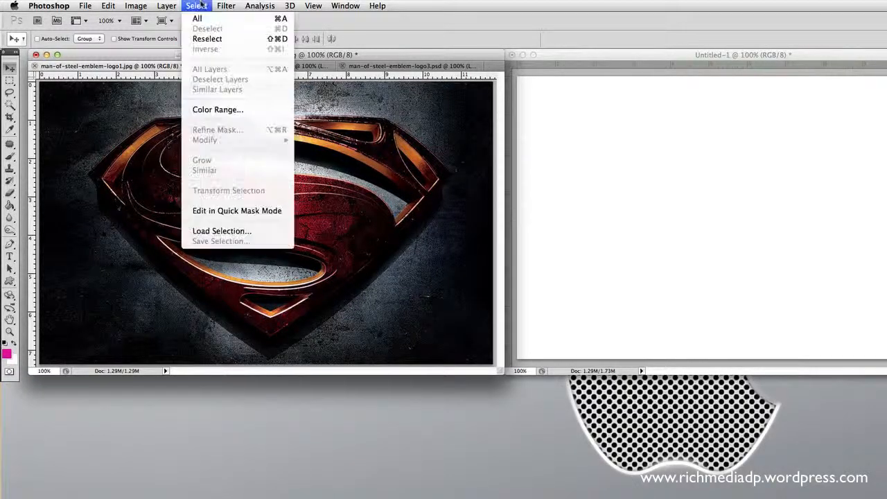
click(199, 17)
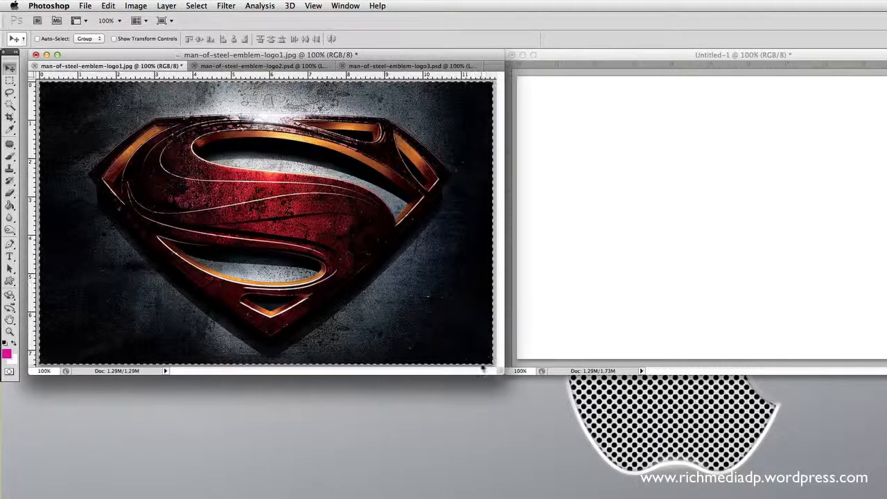
Step: Define a brush preset from the selected emblem image, named man-of-steel-emblem-logo1 without the .jpg extension
click(108, 6)
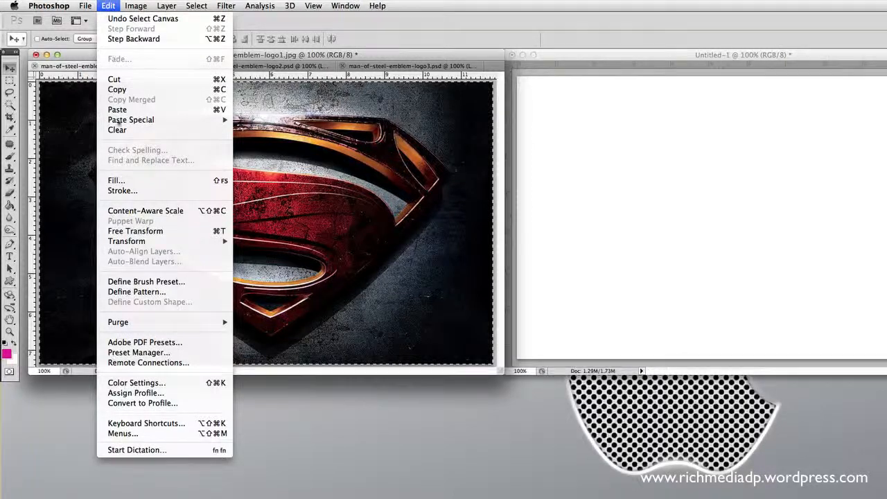
click(146, 281)
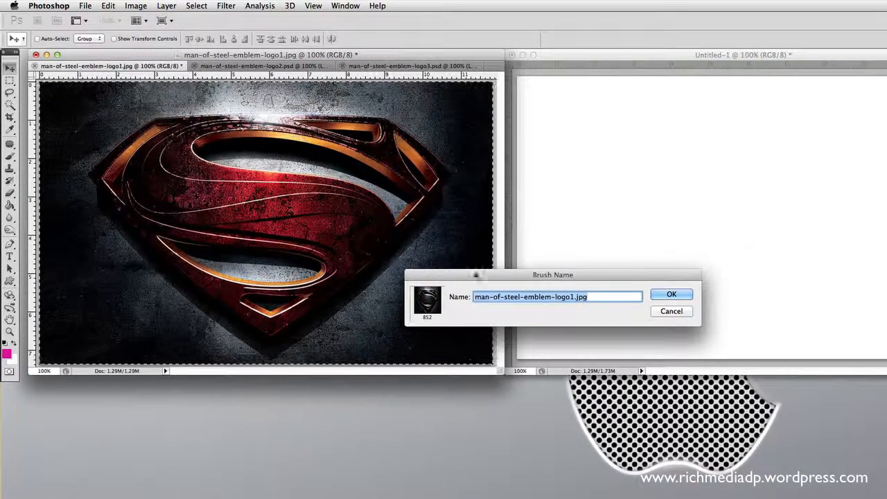
click(596, 298)
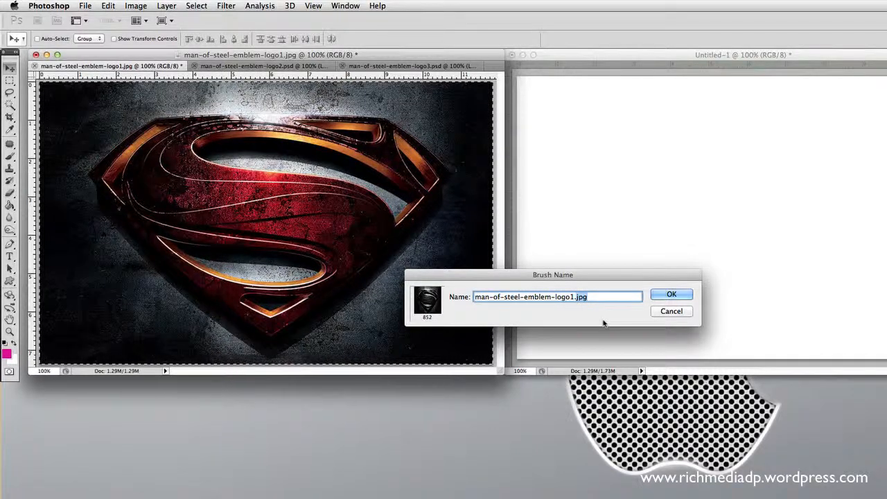
key(shift+Left)
key(shift+Left)
key(shift+Left)
key(shift+Left)
key(BackSpace)
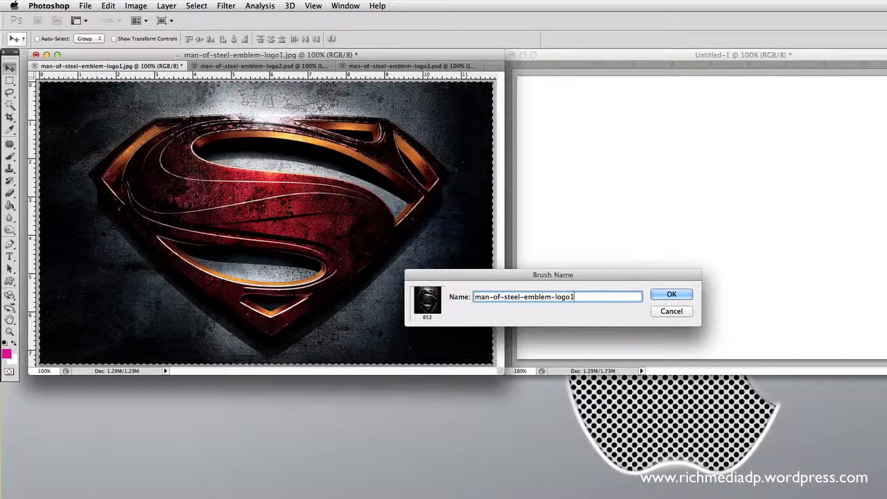
click(672, 295)
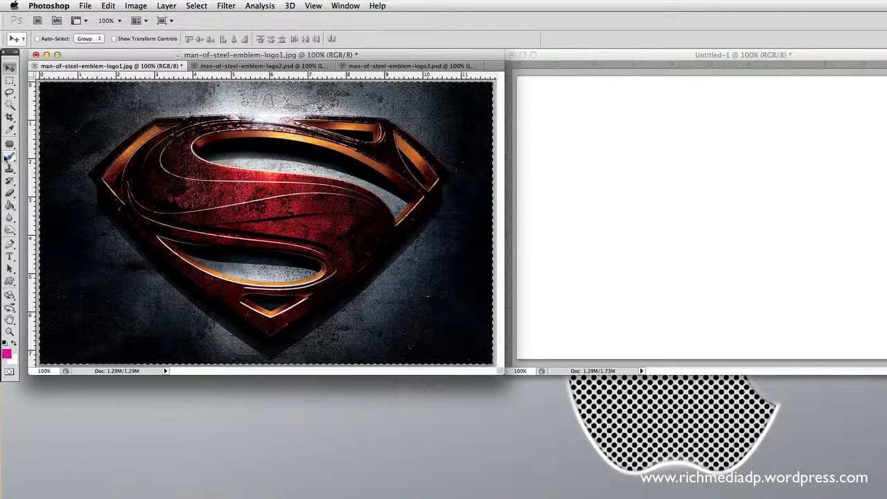
Step: Activate the Brush tool and pick the custom 852 px emblem brush
drag(10, 158, 47, 158)
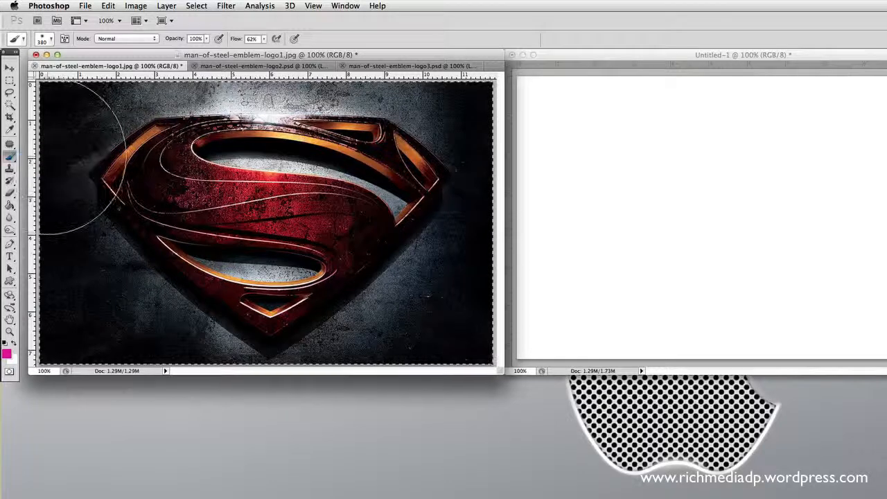
click(82, 6)
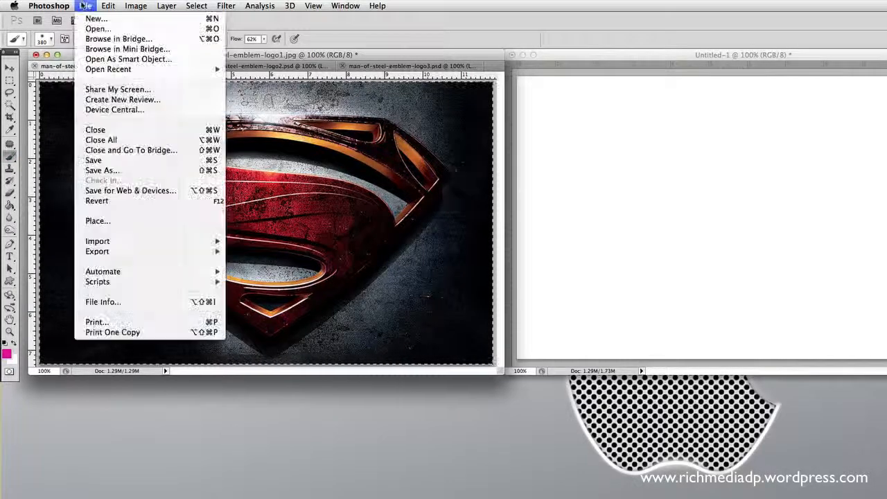
click(57, 40)
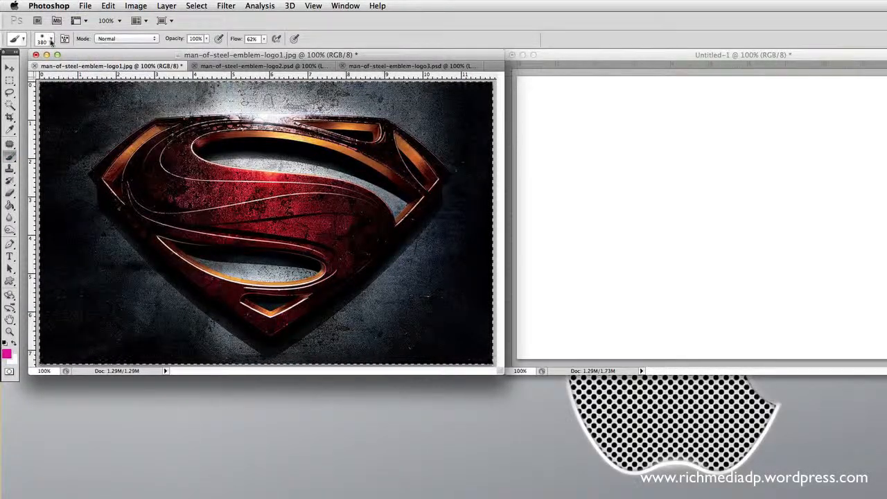
click(51, 40)
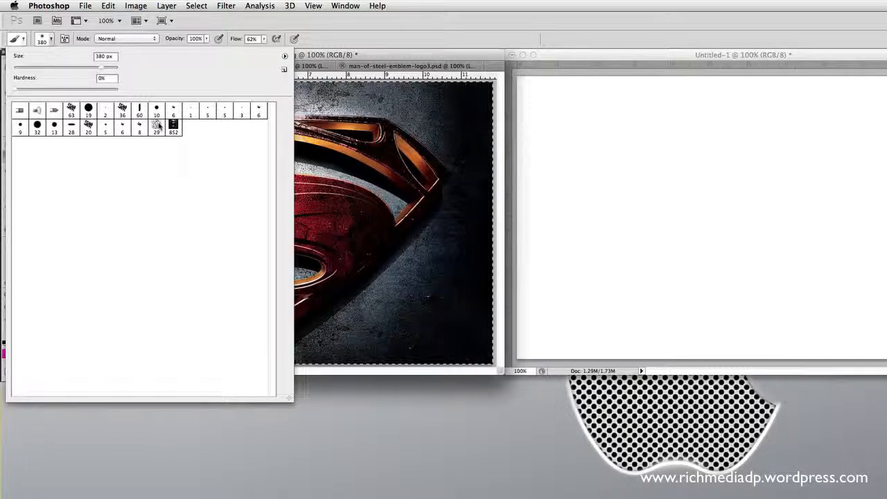
click(173, 127)
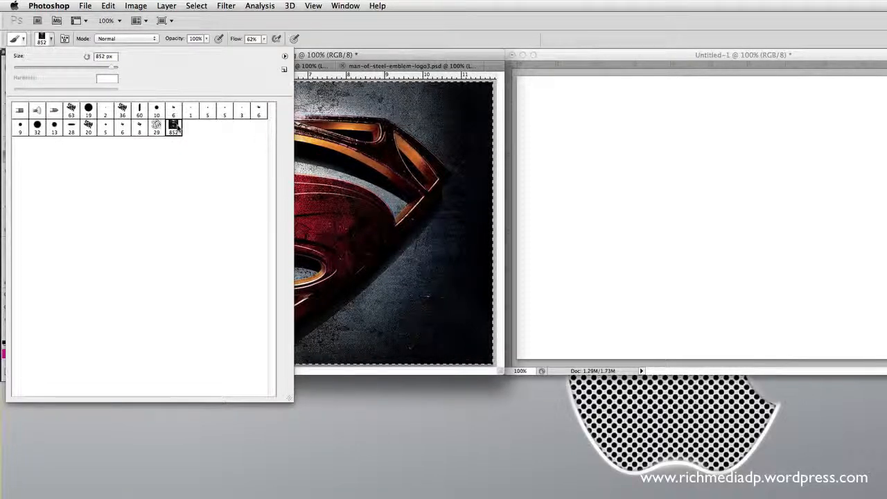
Step: Add a new layer named Layer 1 above the asphalt texture layer in the Untitled-1 document
click(575, 57)
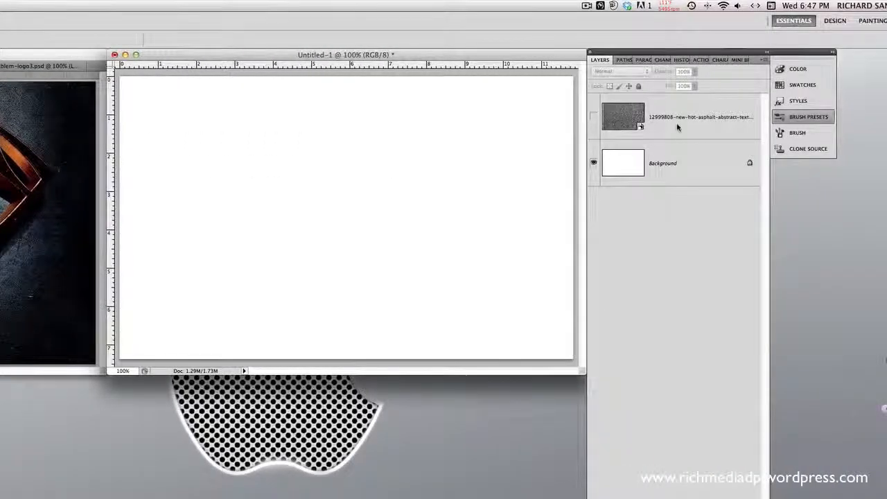
click(677, 123)
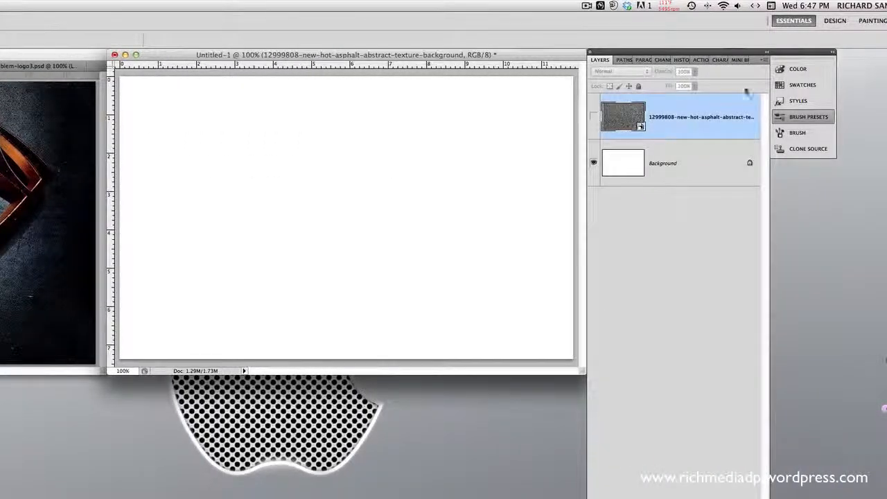
click(765, 59)
click(780, 64)
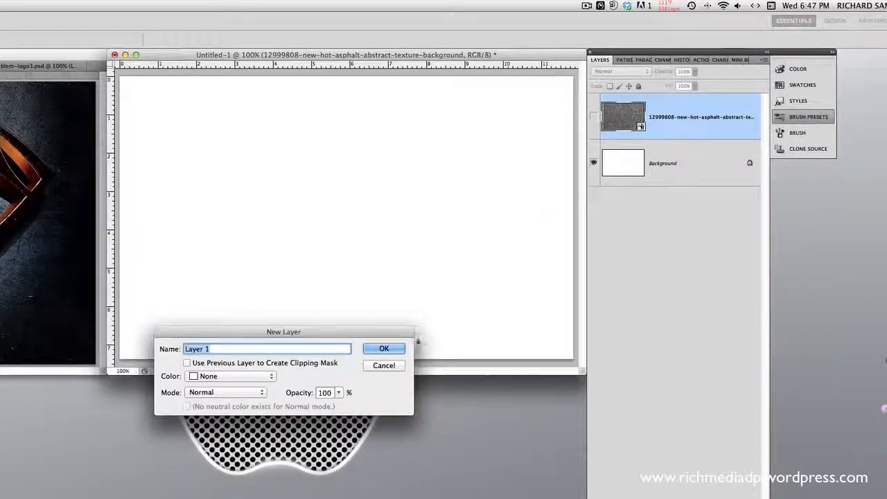
key(Return)
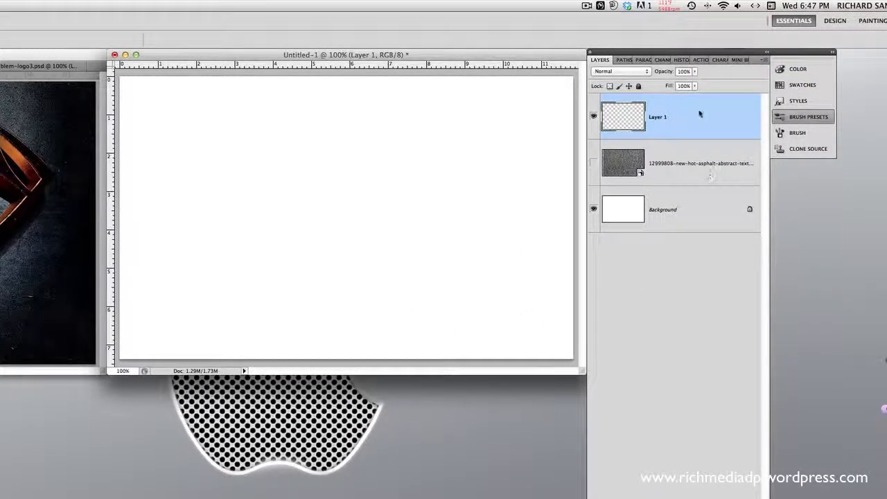
Step: Stamp the emblem brush repeatedly in magenta over the Untitled-1 canvas on Layer 1
drag(685, 280, 516, 179)
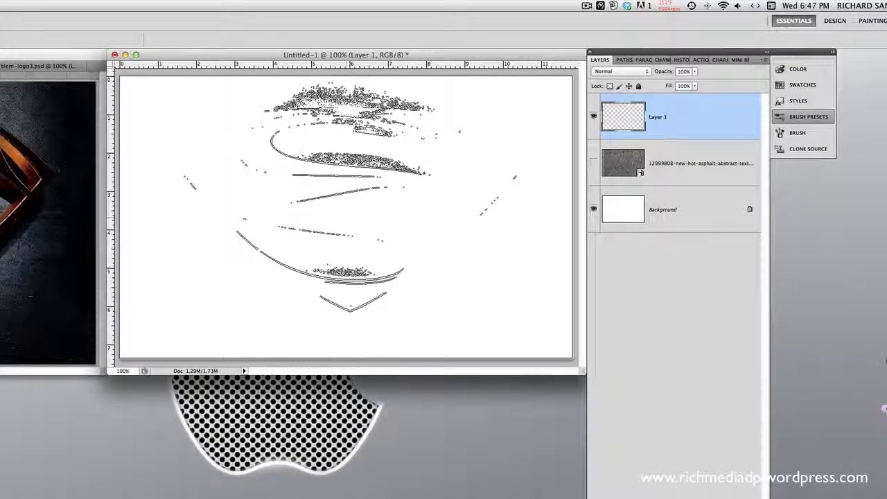
key(alt+BackSpace)
key(alt+BackSpace)
key(super+d)
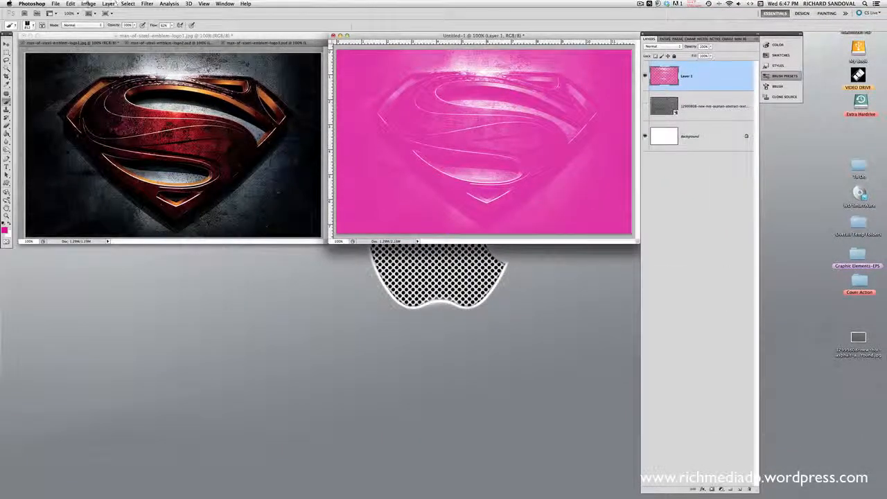
Step: Undo the magenta emblem brush stamps on Layer 1
click(70, 3)
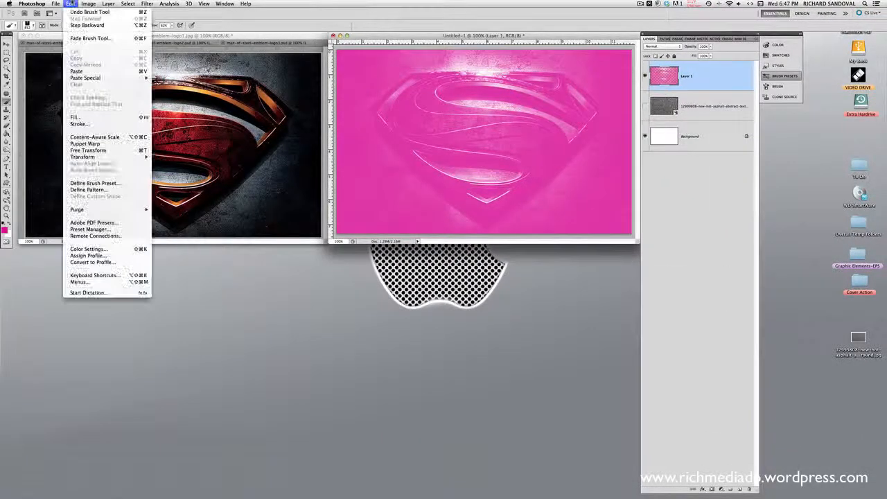
click(76, 9)
click(70, 4)
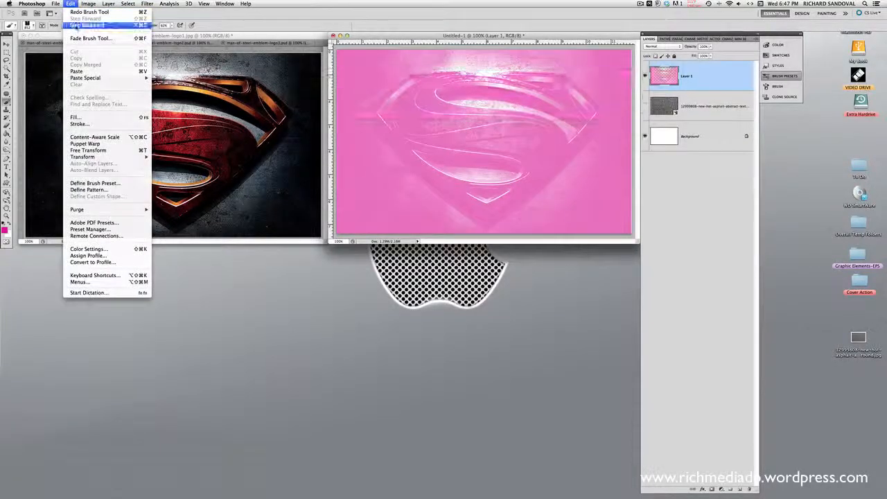
click(81, 24)
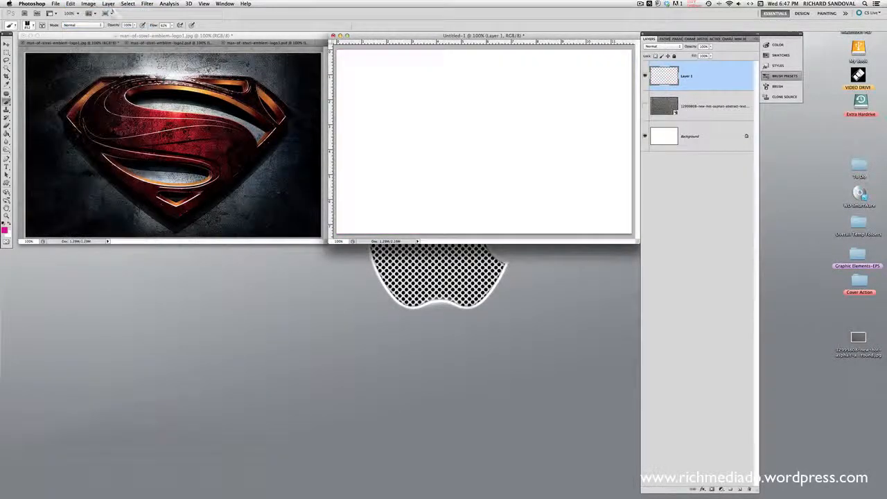
Step: Stamp the emblem on Layer 1 with a black foreground color, and delete that layer
click(5, 229)
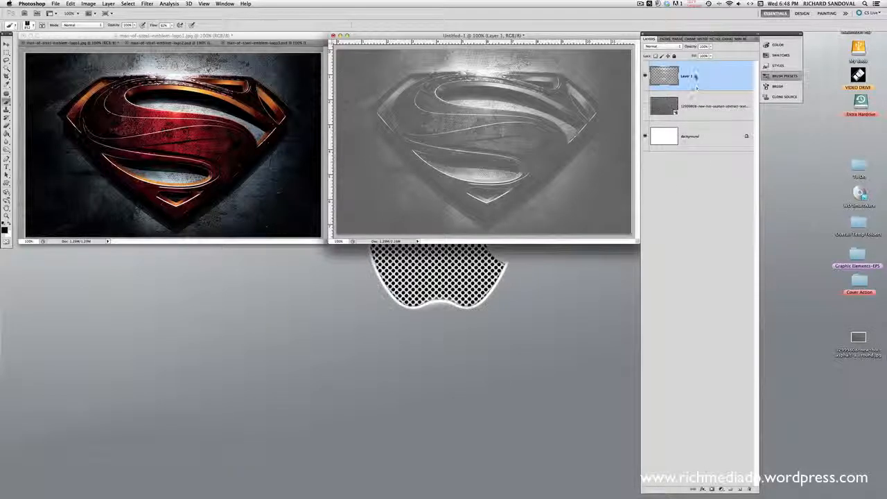
drag(693, 79, 749, 489)
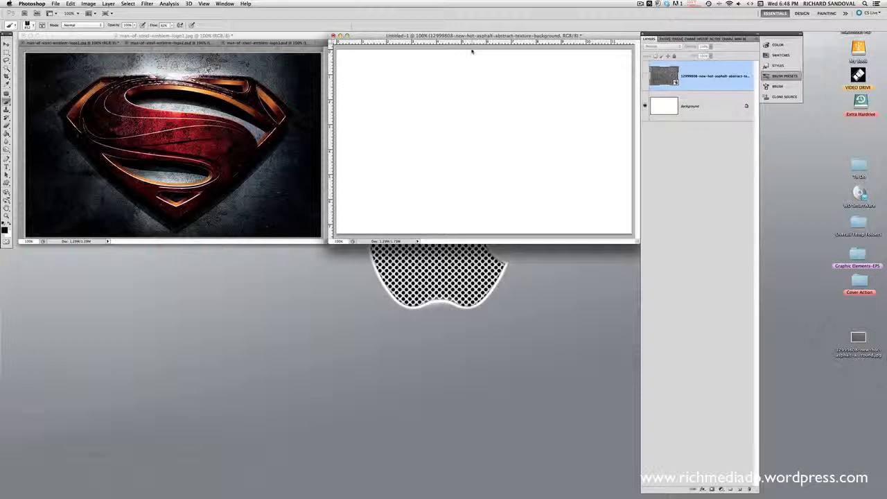
Step: Clear the active selection around the emblem in man-of-steel-emblem-logo2.psd
click(167, 42)
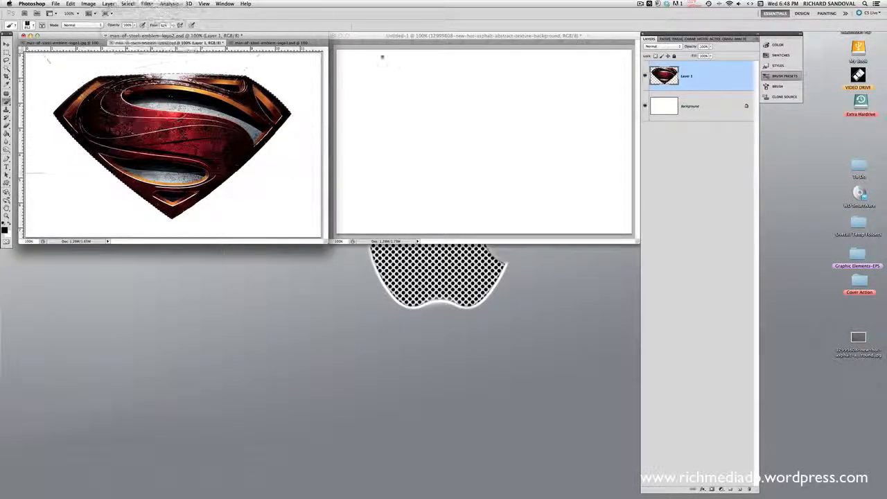
click(89, 4)
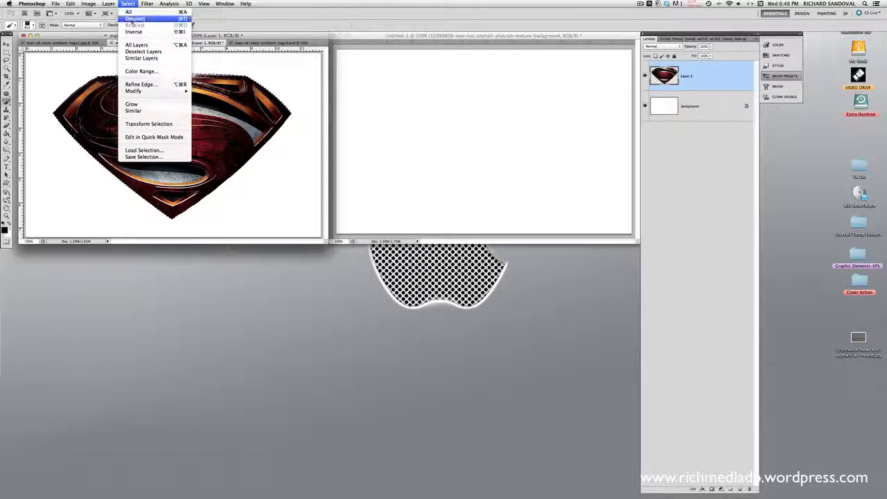
click(135, 18)
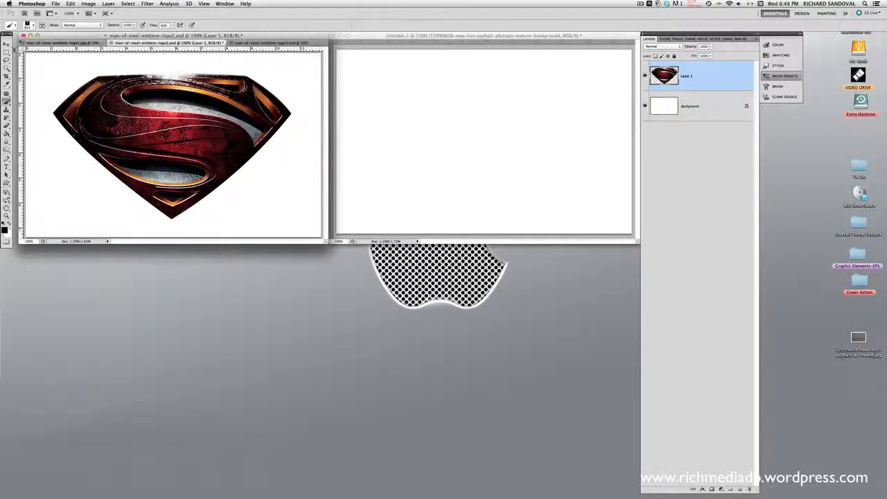
Step: Hide the Background layer to inspect the transparency around the cut-out emblem, and show it again
click(7, 44)
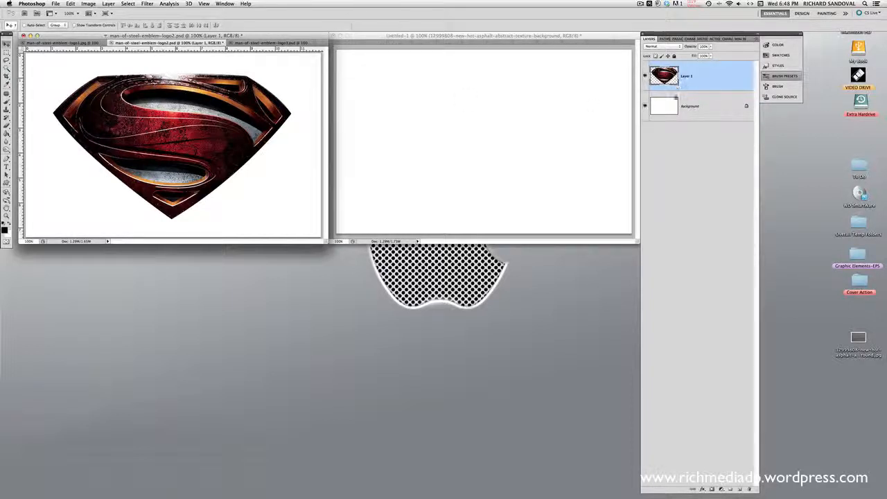
click(646, 106)
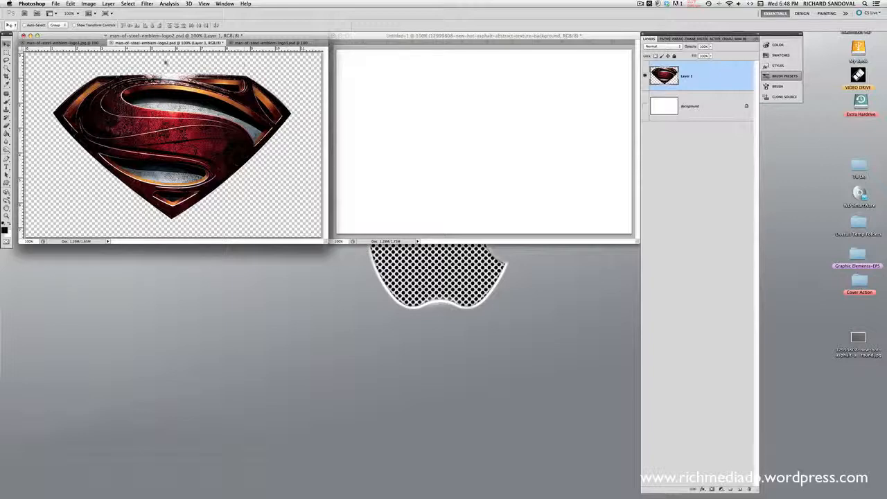
click(645, 106)
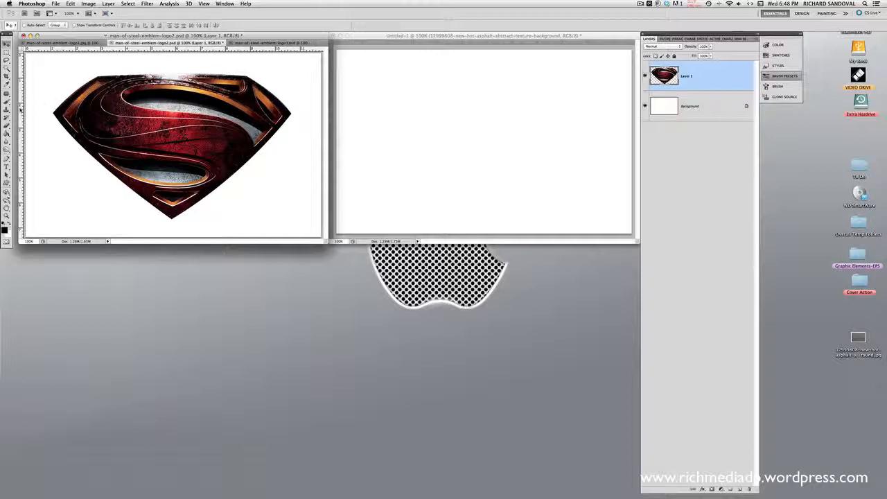
Step: Select the empty area around the emblem with the Magic Wand tool and invert the selection
click(7, 73)
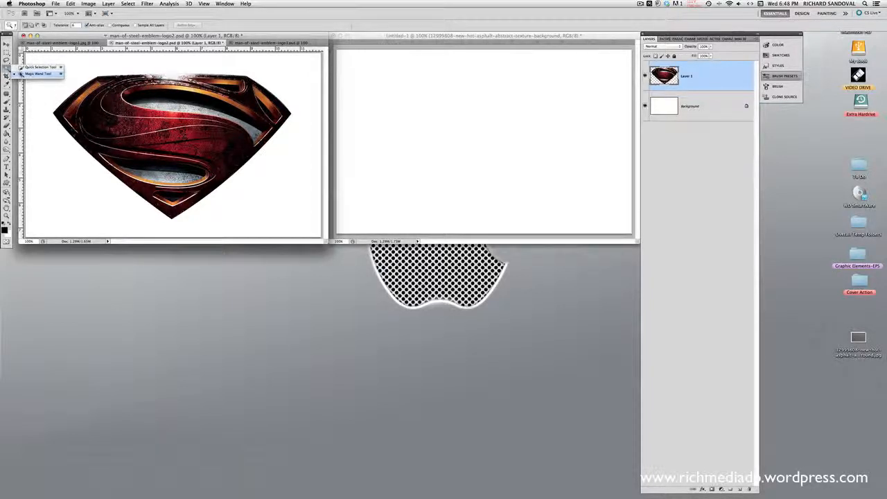
click(78, 73)
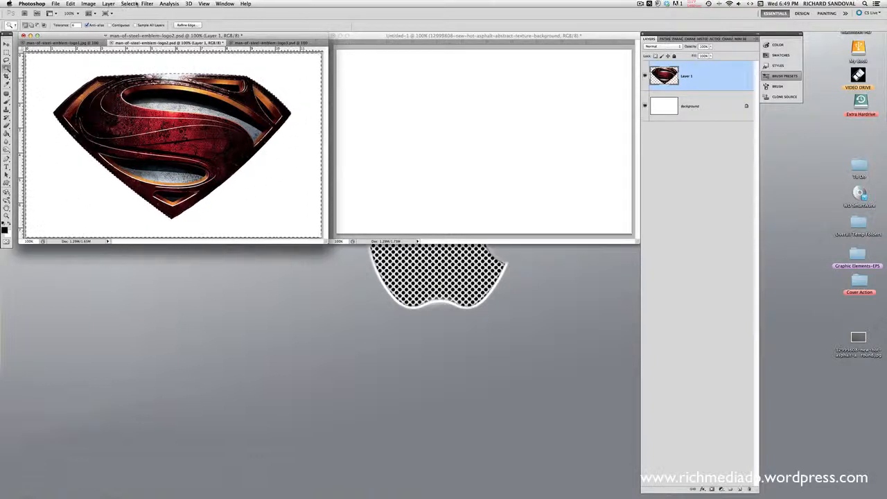
click(136, 4)
click(140, 32)
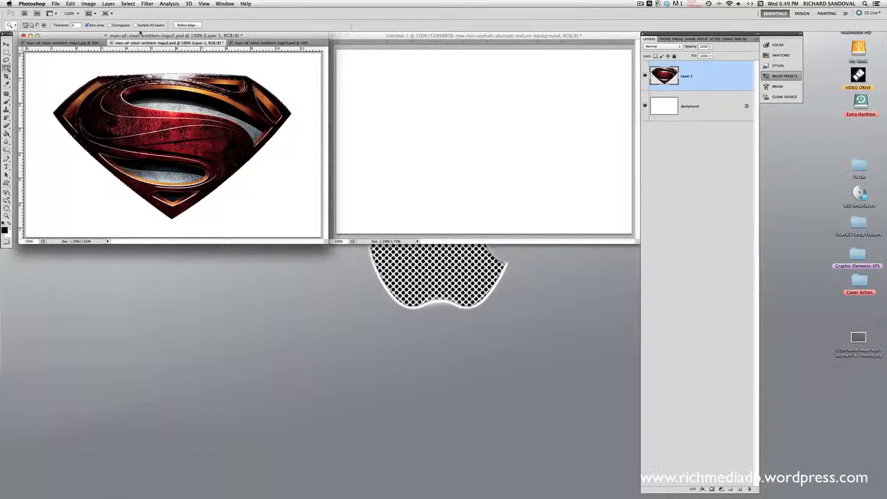
Step: Define the selected emblem as a new brush preset, keeping the name Sampled Brush 1
click(71, 5)
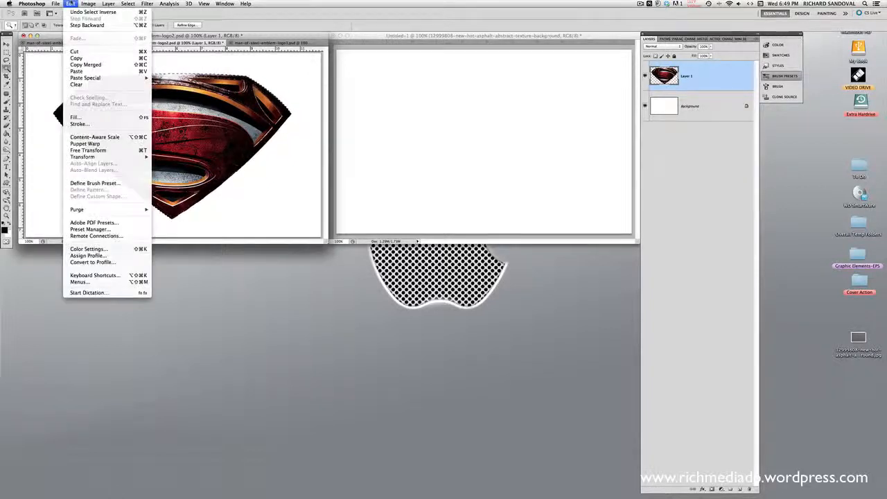
click(106, 185)
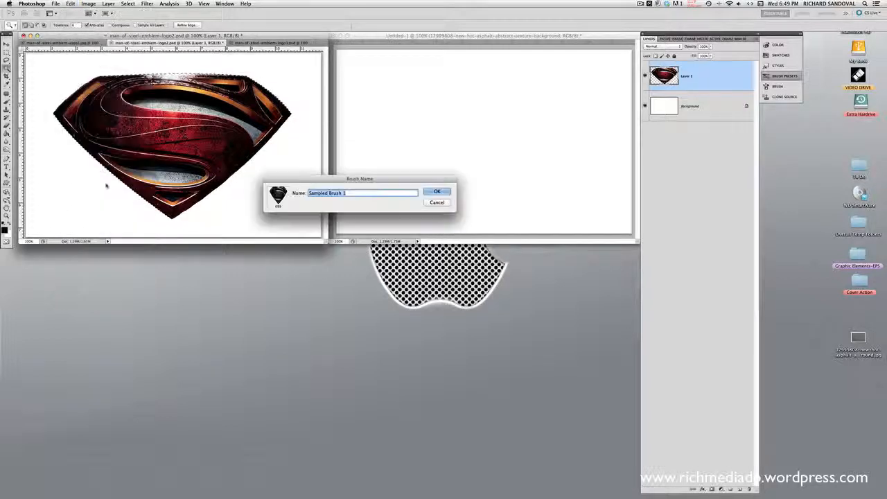
click(345, 194)
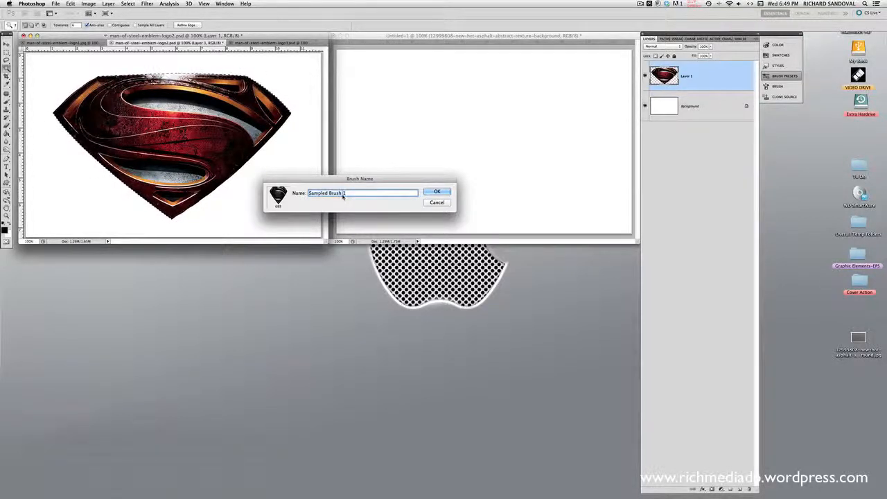
click(438, 192)
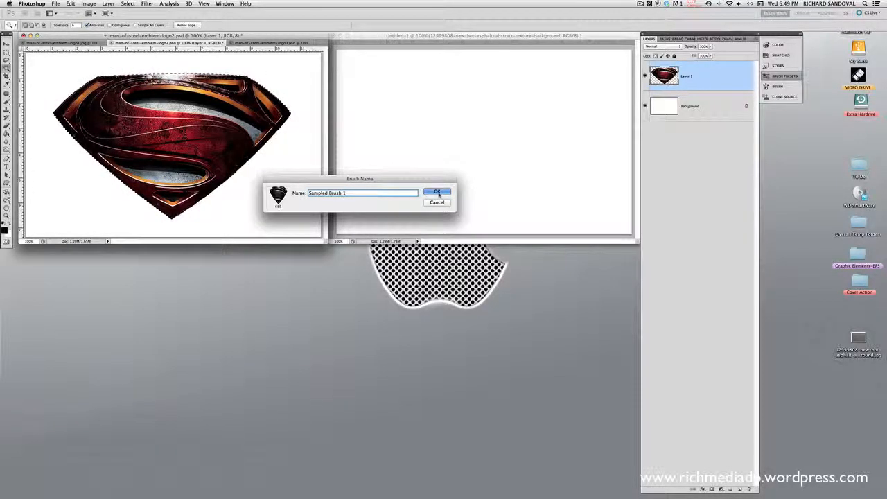
click(438, 192)
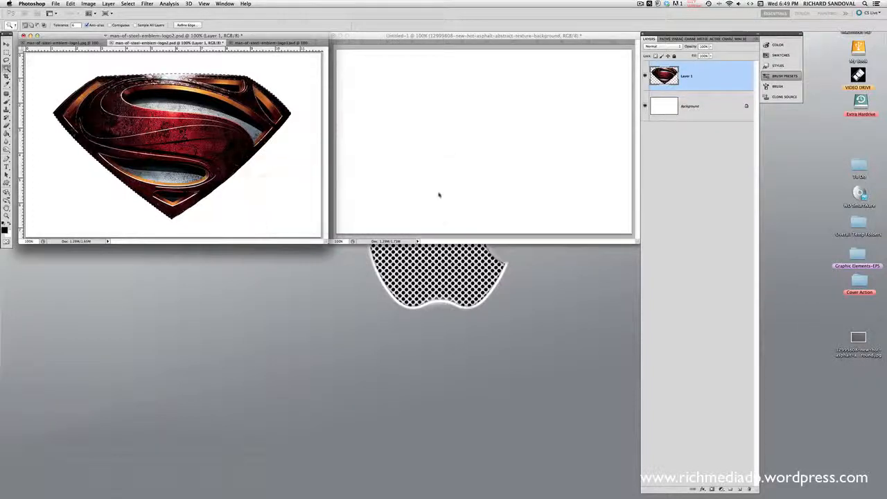
Step: Create a new layer named Layer 1 above the hidden asphalt texture layer in the Untitled-1 document
click(718, 108)
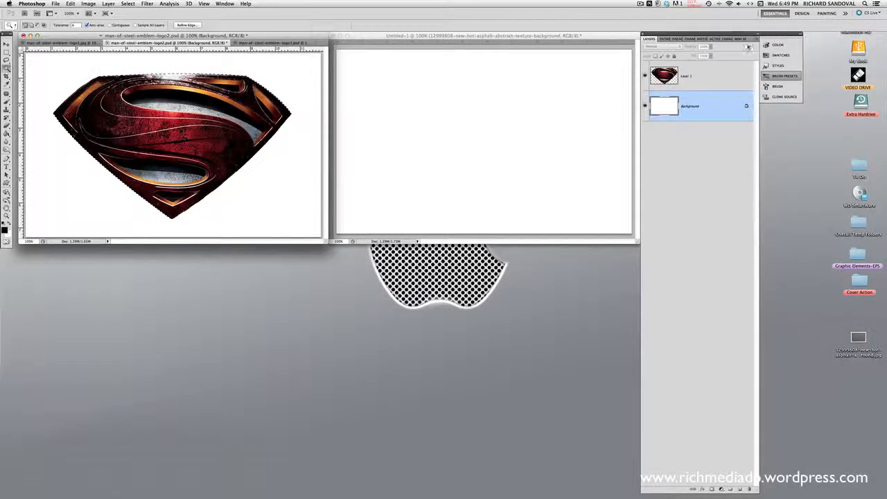
click(728, 78)
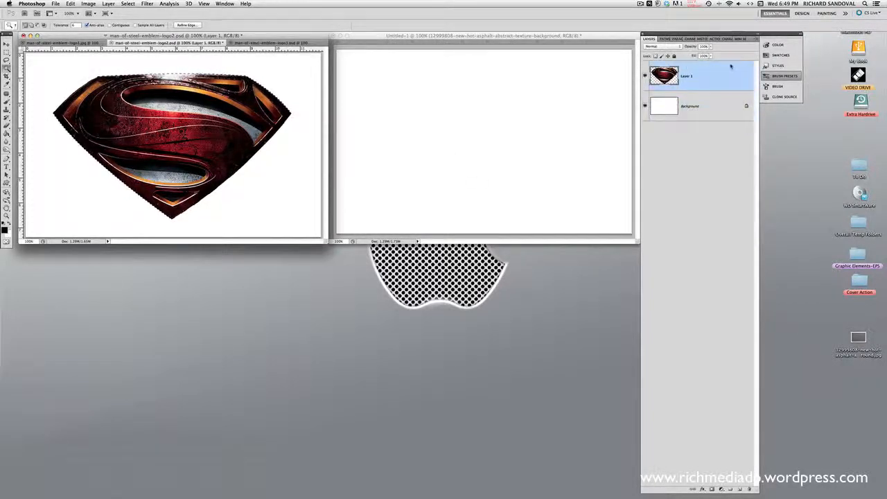
click(549, 52)
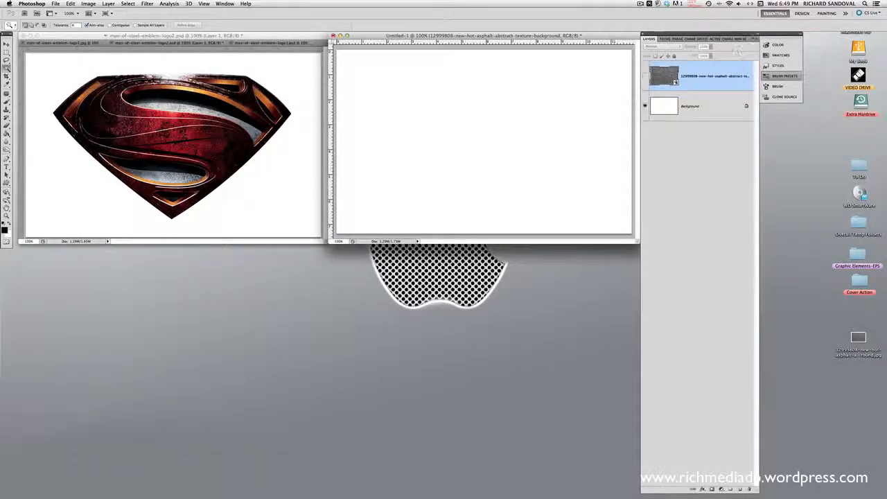
click(756, 38)
click(780, 41)
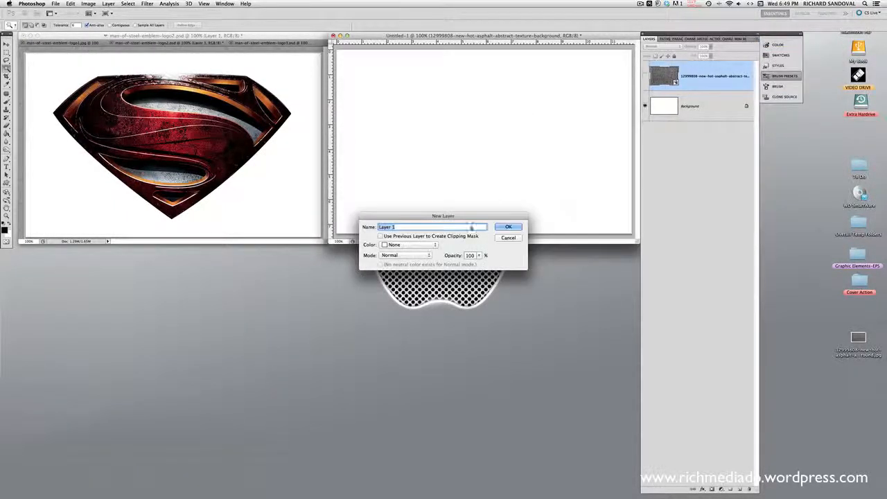
click(508, 227)
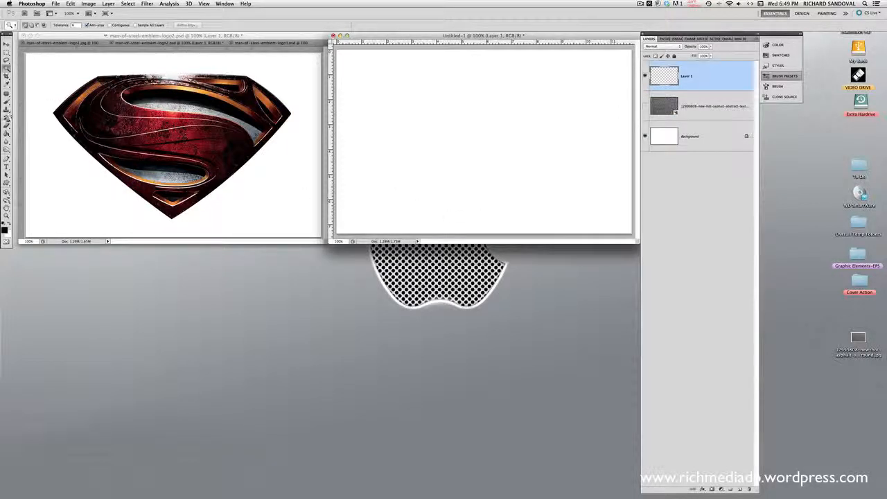
Step: Stamp the emblem twice in the same spot on Layer 1 with the Brush tool, using the new 689 px emblem brush
click(7, 118)
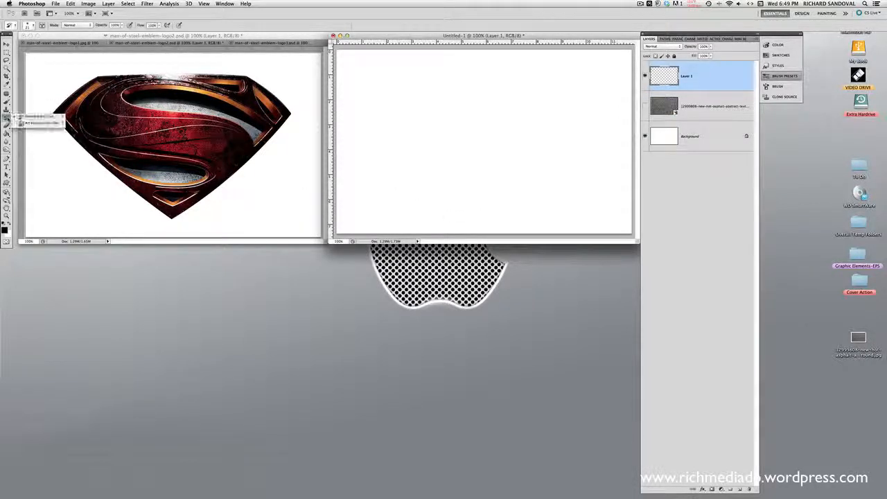
click(7, 102)
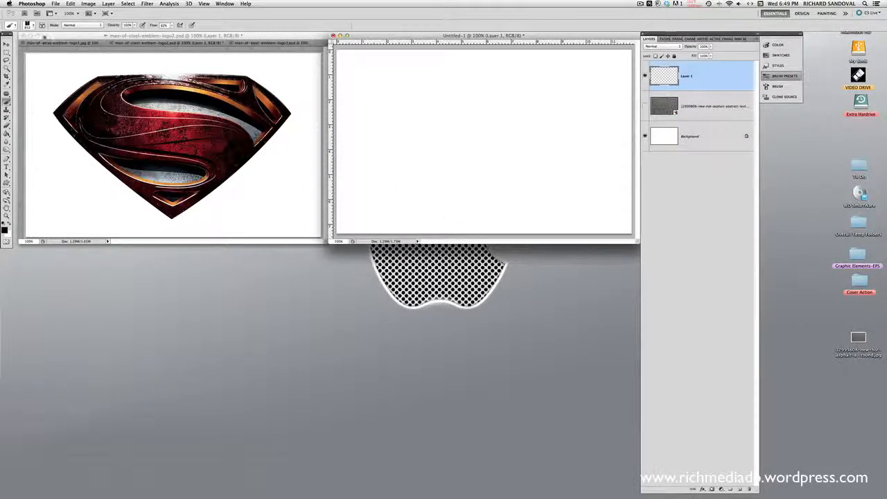
click(32, 27)
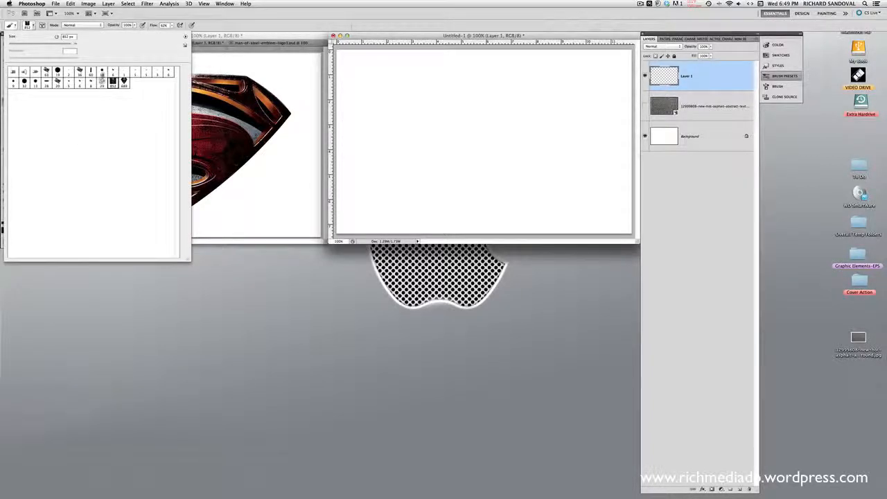
click(124, 82)
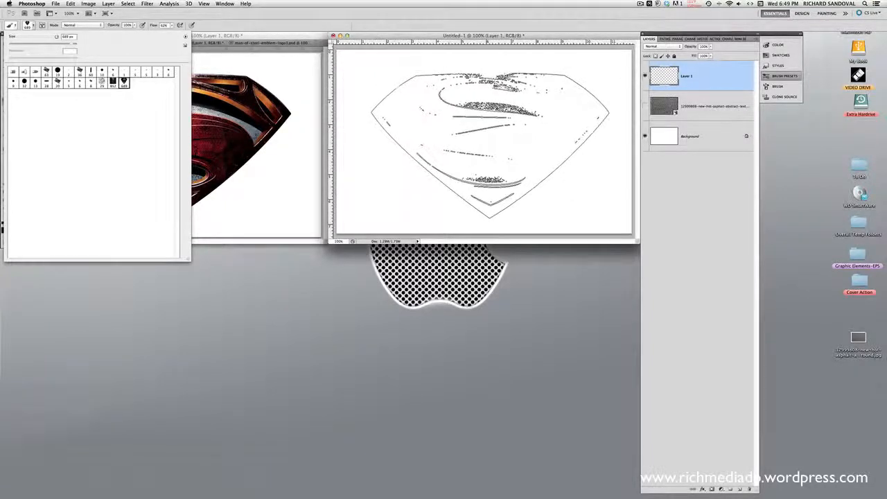
click(491, 146)
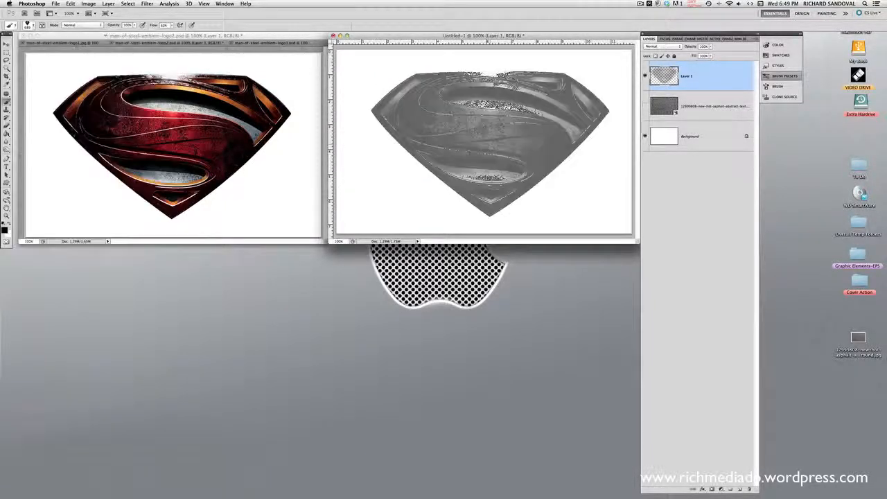
click(490, 145)
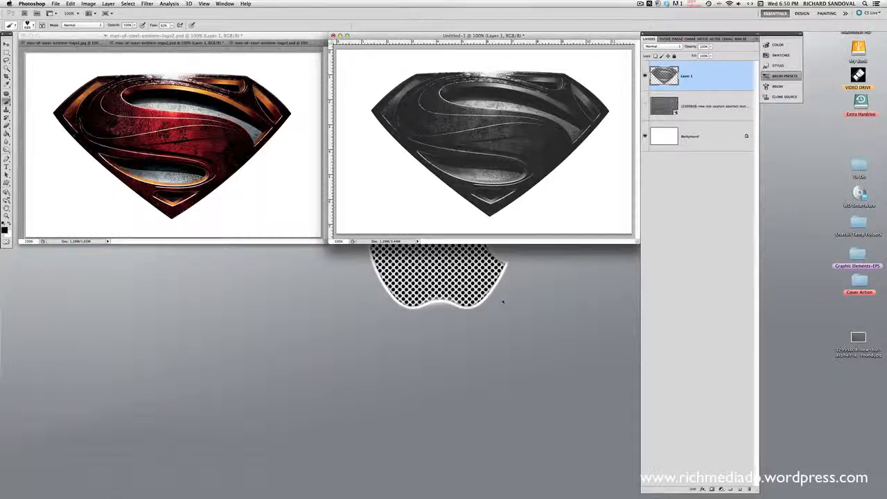
Step: Add a new layer named Layer 2 between the stamped emblem and the asphalt texture layer
click(694, 110)
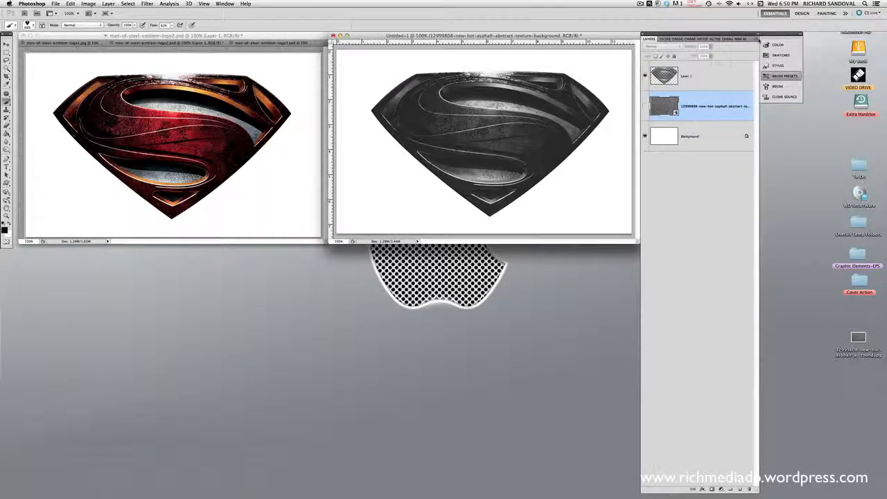
click(755, 39)
click(769, 46)
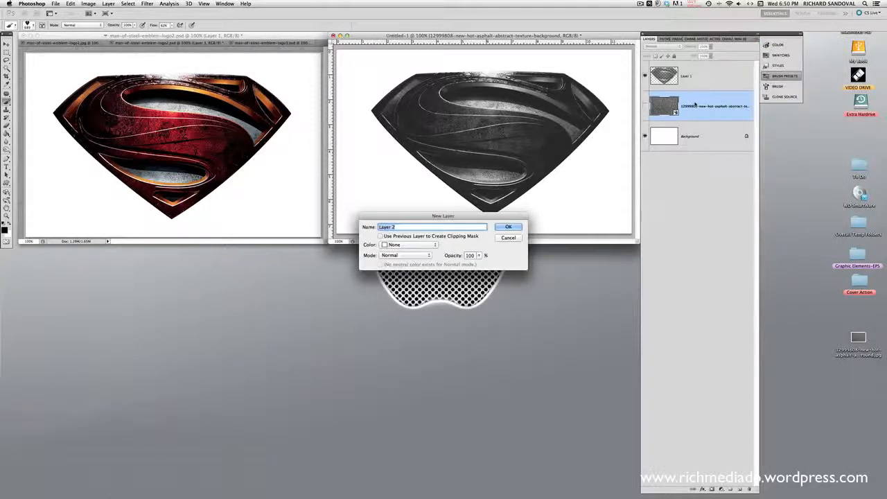
click(508, 226)
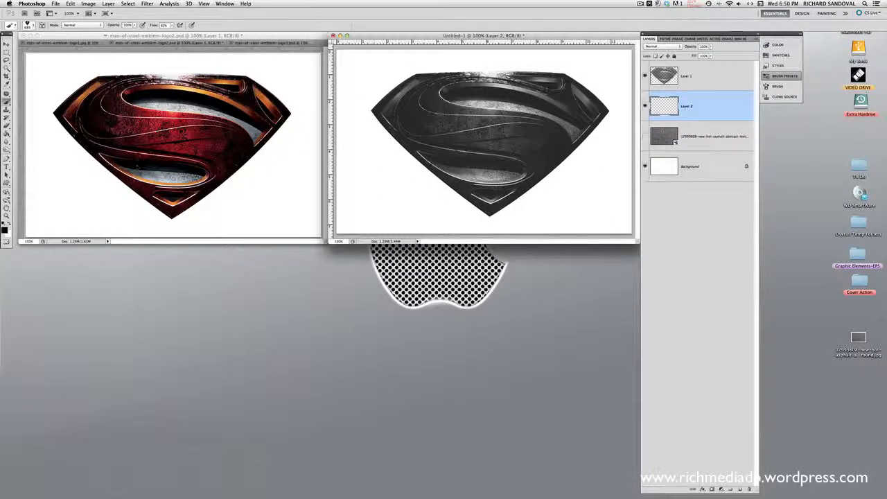
Step: Select the empty area around the stamped emblem on Layer 1 with the Magic Wand and invert the selection
click(7, 70)
click(402, 72)
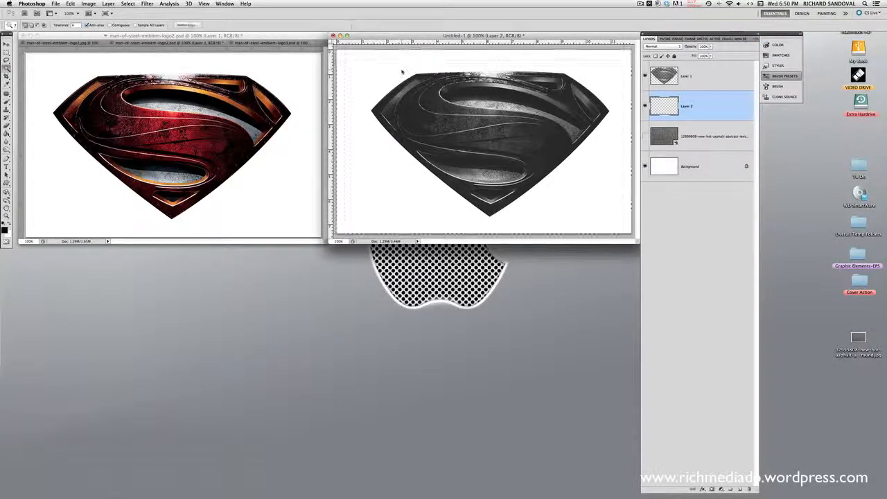
click(715, 76)
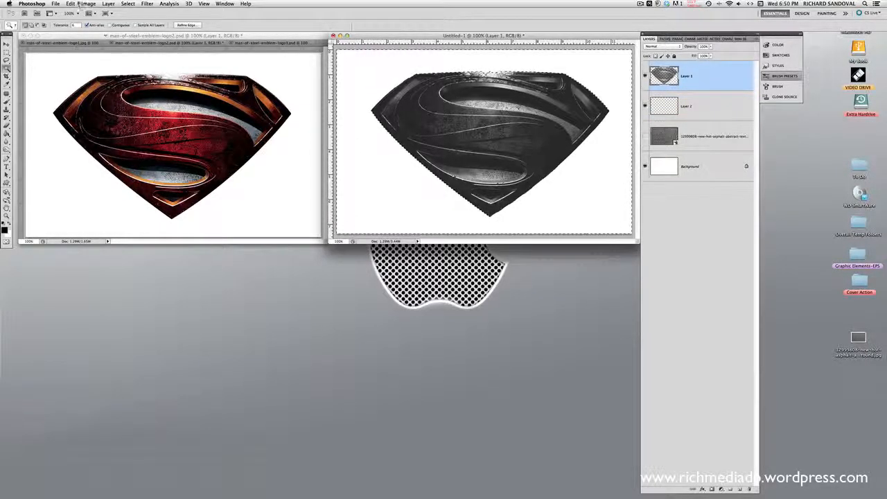
click(127, 4)
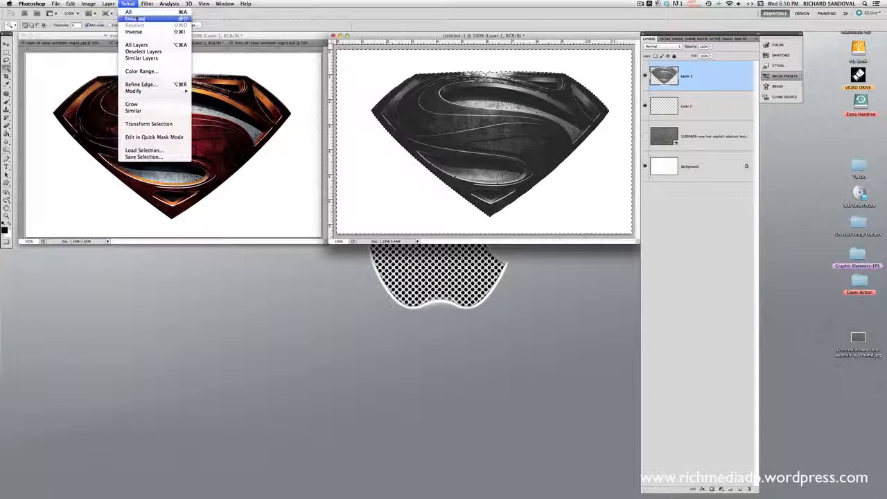
click(137, 33)
Step: Fill the emblem-shaped selection on Layer 2 with the near-white foreground color fefdfd using the Paint Bucket tool
click(738, 116)
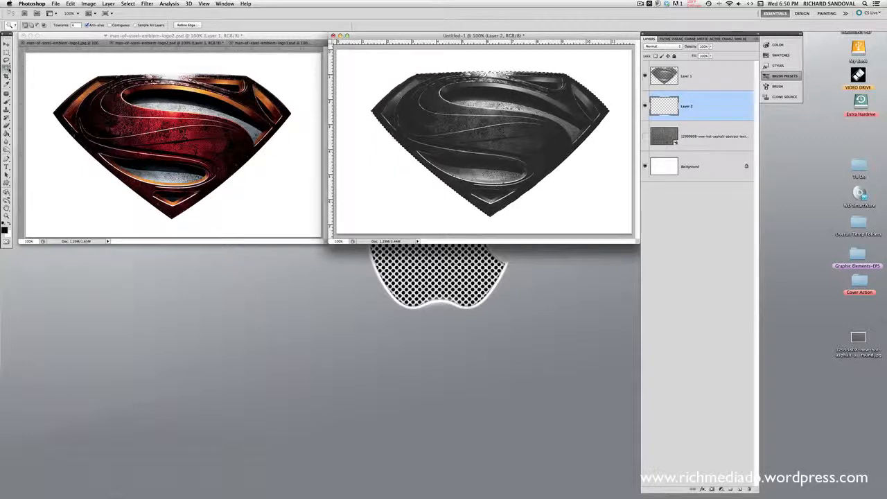
click(8, 61)
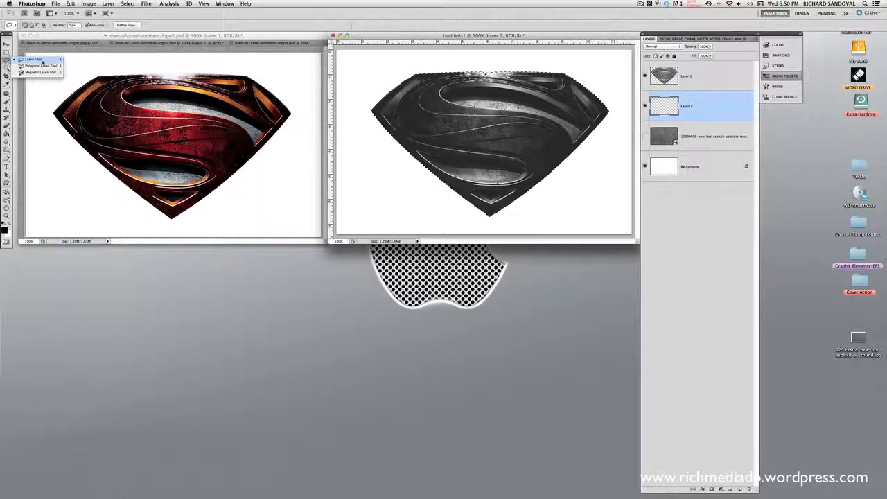
click(43, 61)
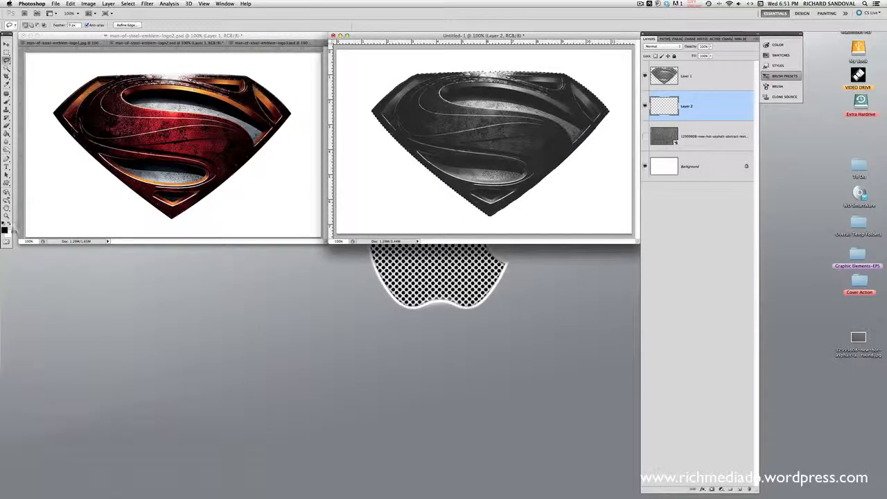
click(6, 230)
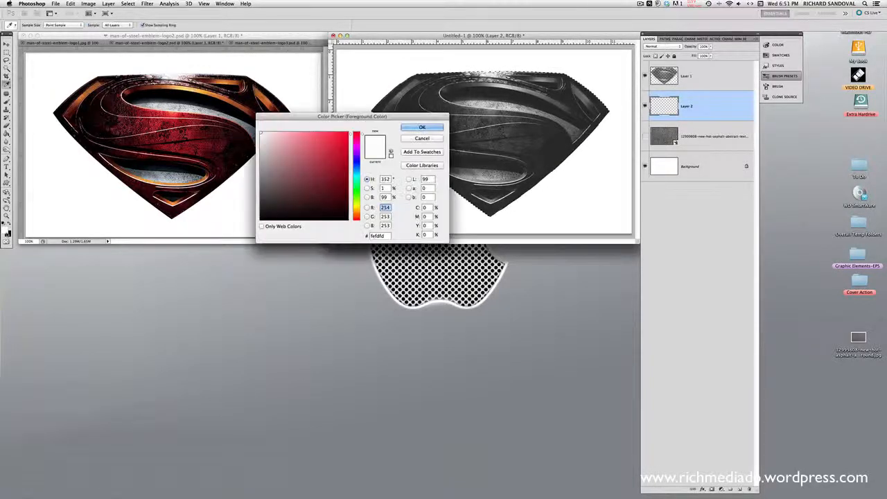
key(Return)
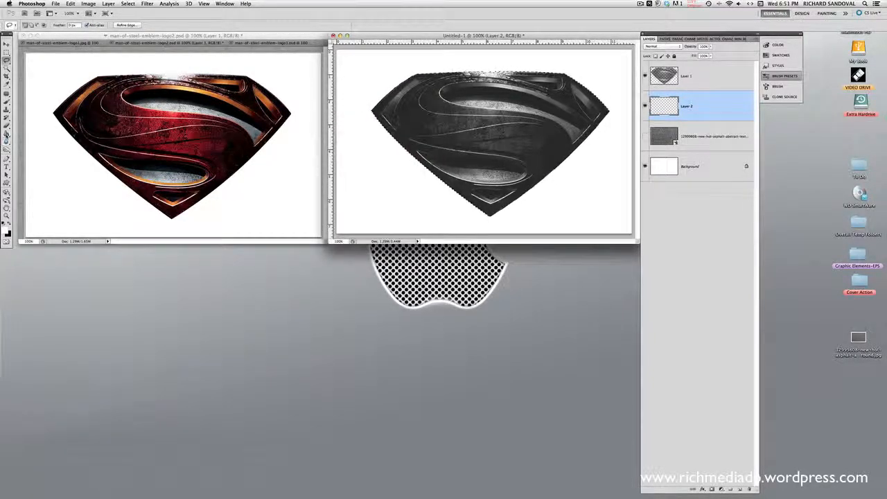
click(6, 136)
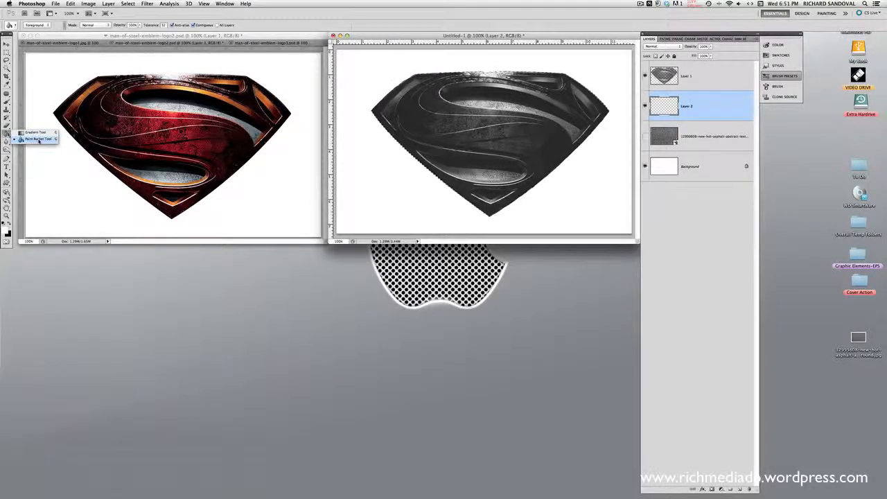
click(43, 140)
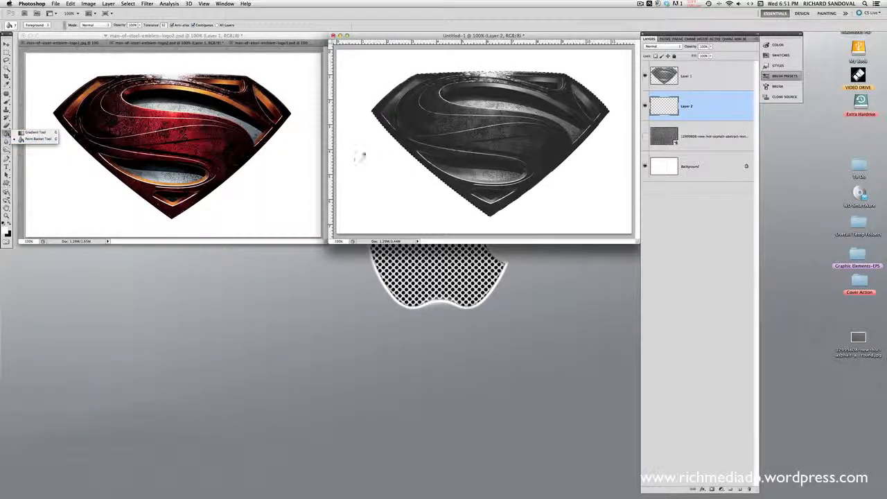
click(464, 126)
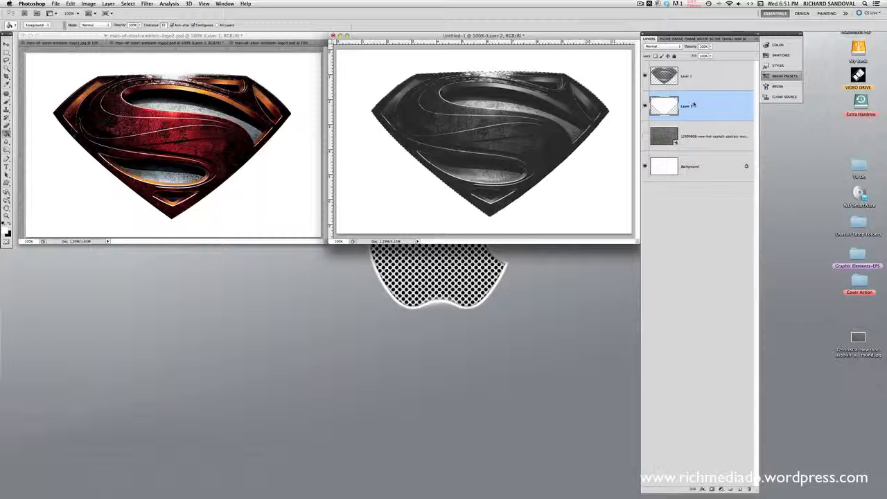
Step: Set up the Brush tool for Layer 1 with the 32 px round brush and the Color blending mode
click(688, 75)
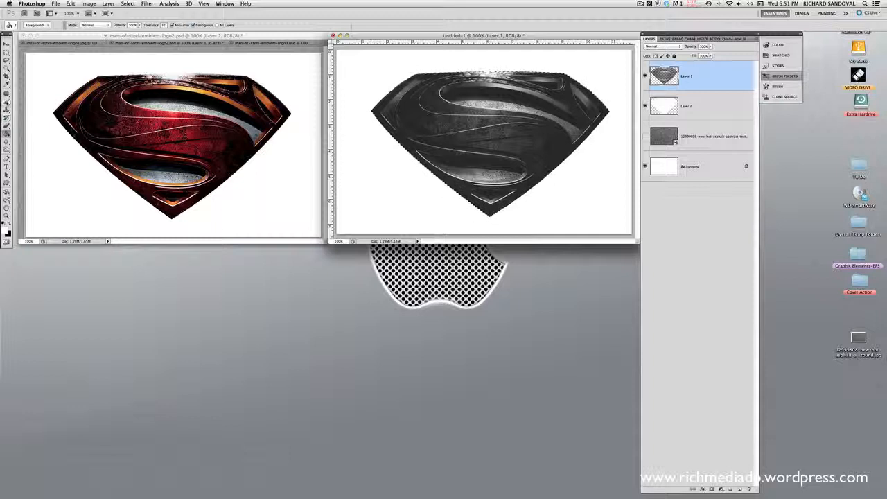
click(7, 103)
click(28, 25)
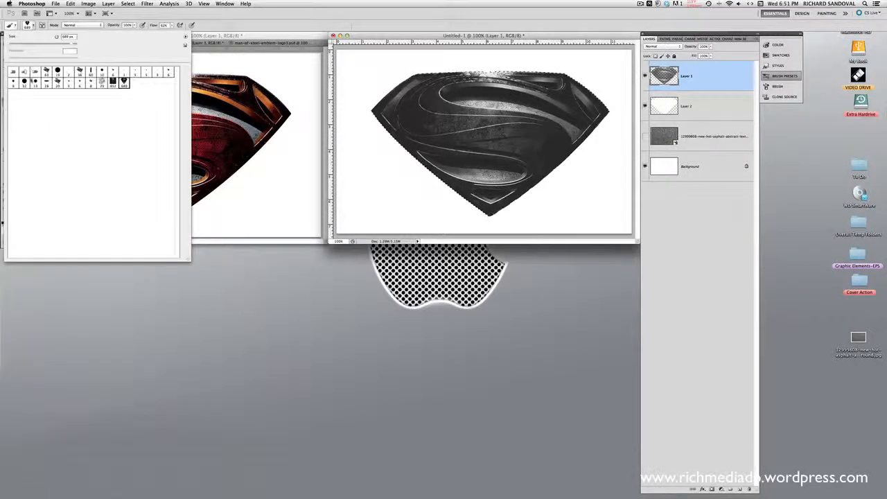
click(24, 81)
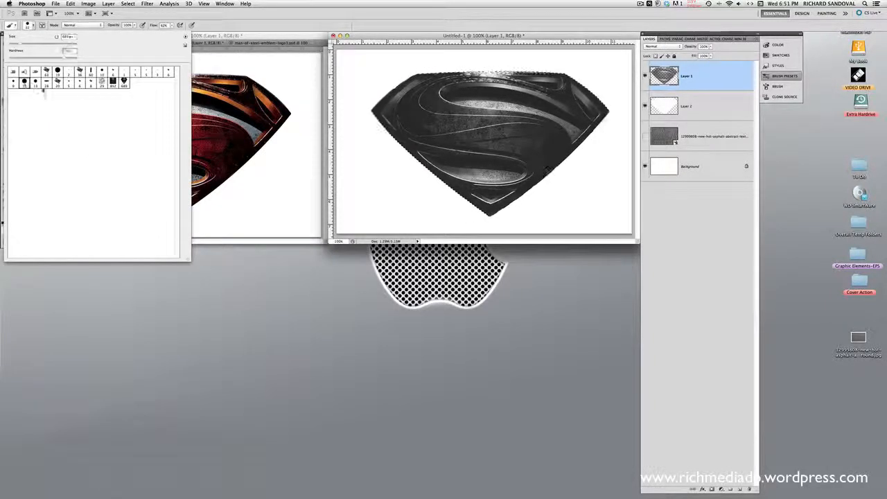
click(197, 36)
click(5, 233)
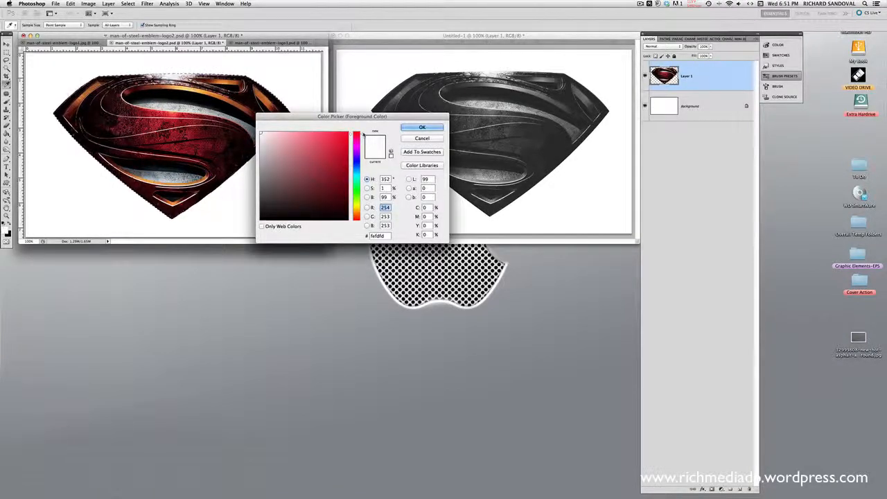
click(421, 127)
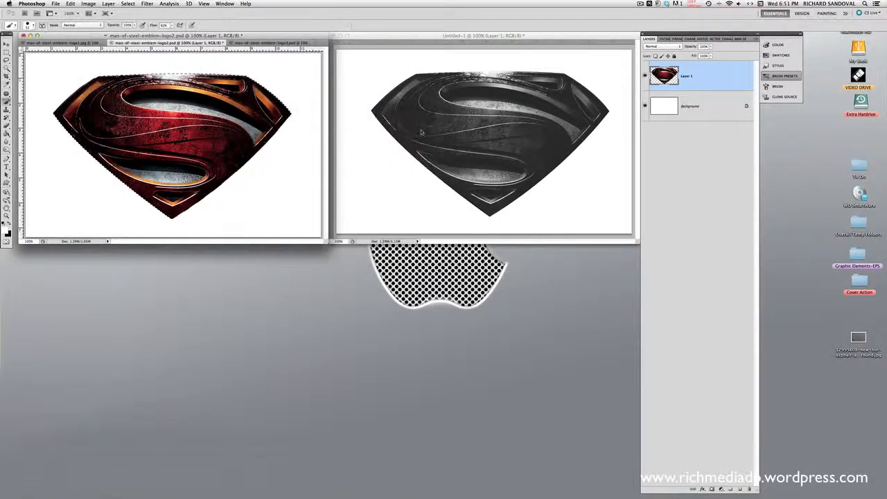
click(78, 25)
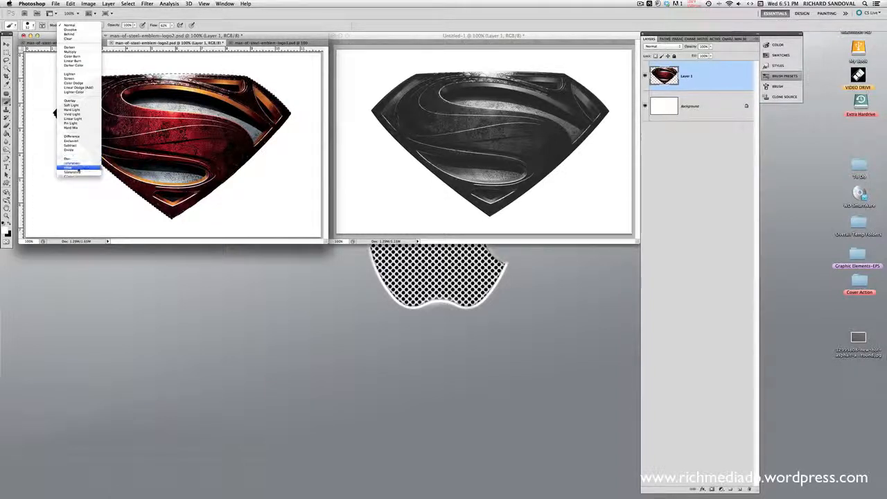
click(78, 169)
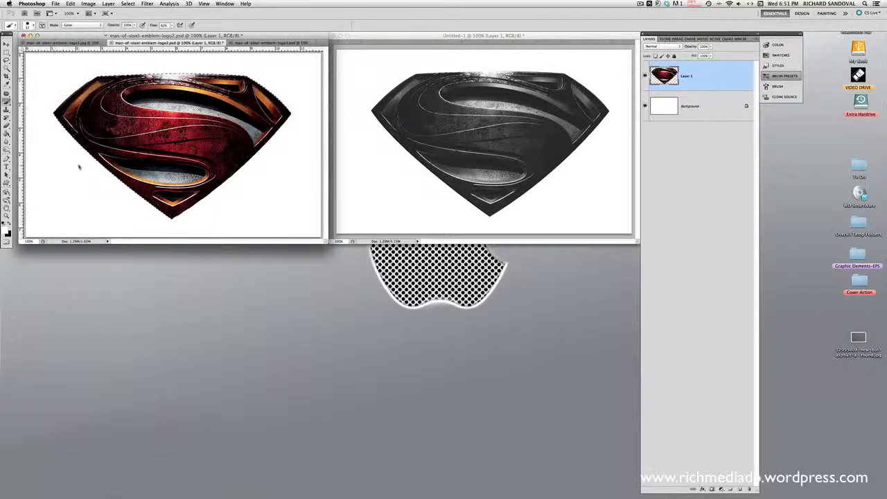
Step: Paint over most of the stamped emblem on Layer 1 of Untitled-1 in purple b636c1
click(7, 232)
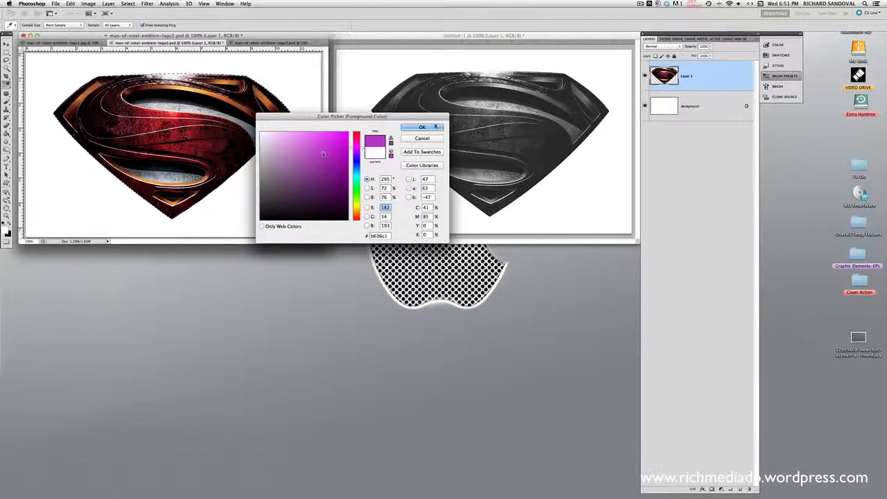
click(423, 127)
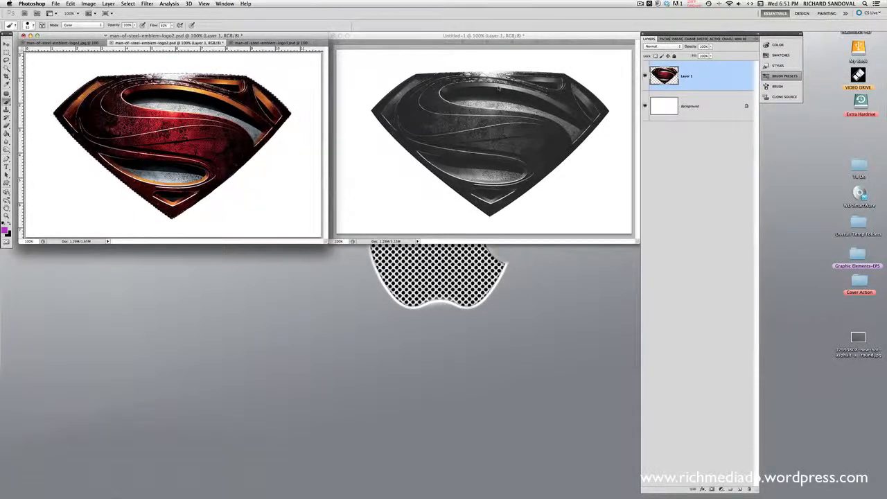
click(488, 128)
mouse_move(456, 127)
mouse_down()
mouse_move(537, 149)
mouse_move(551, 137)
mouse_up()
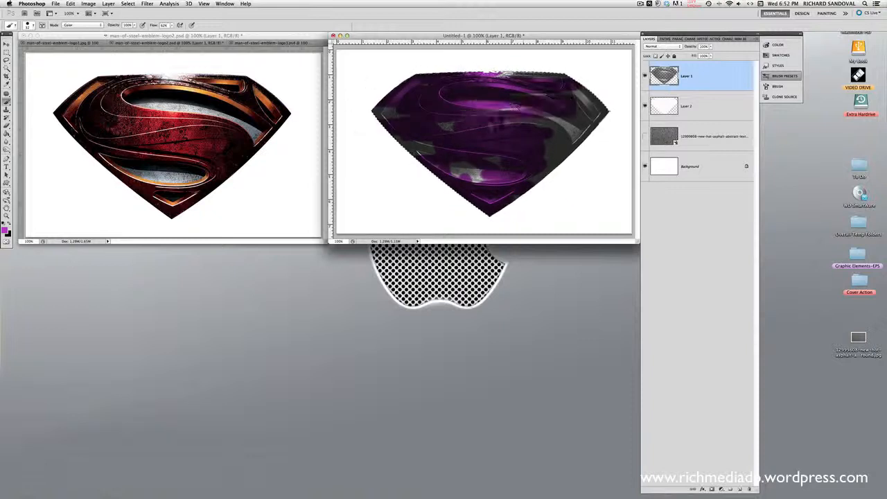
Step: Paint green 36c17e patches over the purple emblem on Layer 1, and clear the selection
click(6, 231)
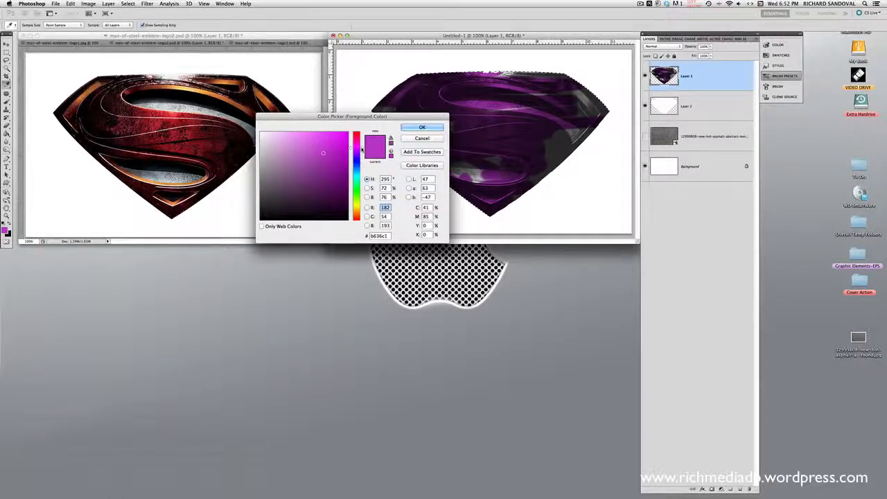
drag(361, 150, 359, 181)
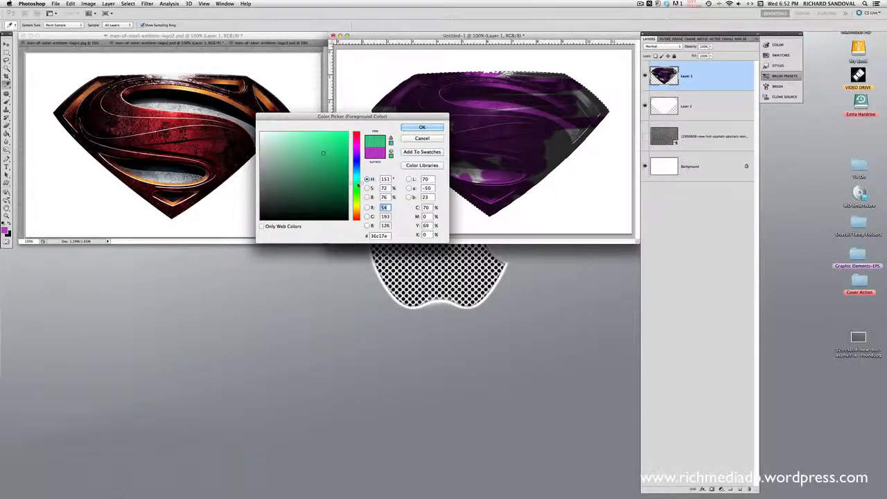
click(420, 128)
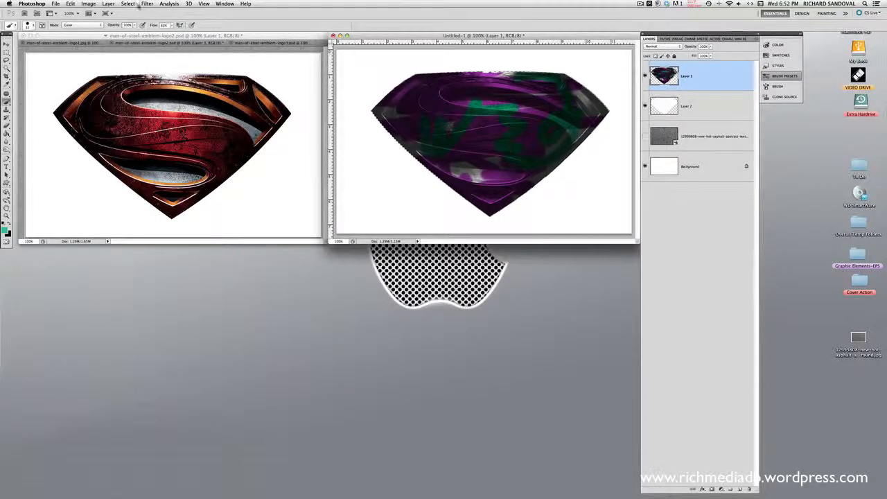
click(127, 3)
click(136, 18)
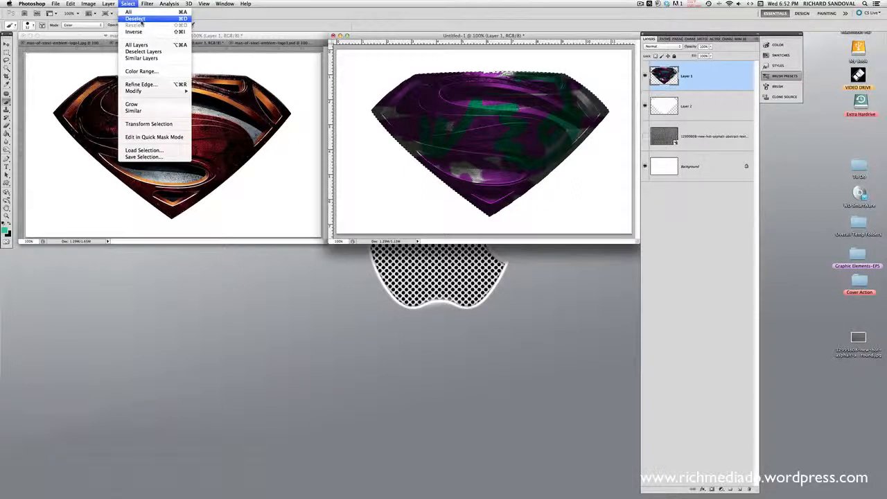
Step: Delete Layer 2 and Layer 1 from Untitled-1, leaving the asphalt texture and Background layers
drag(692, 105, 750, 489)
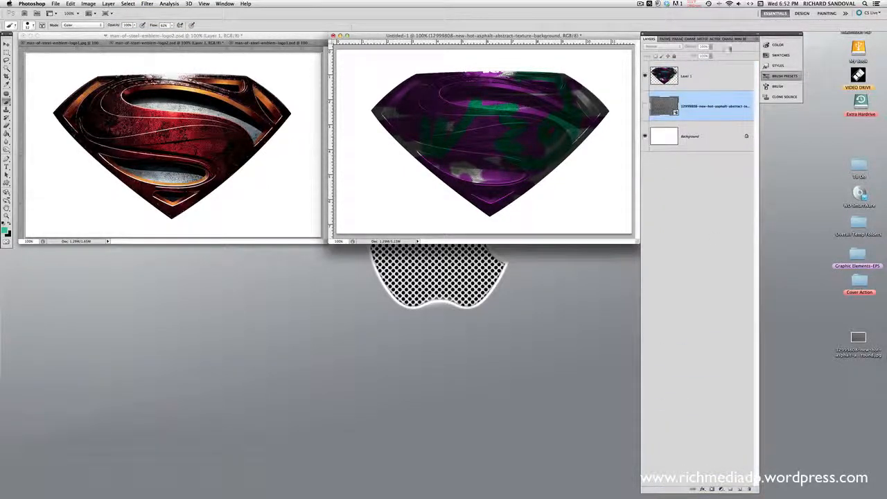
drag(714, 78, 750, 489)
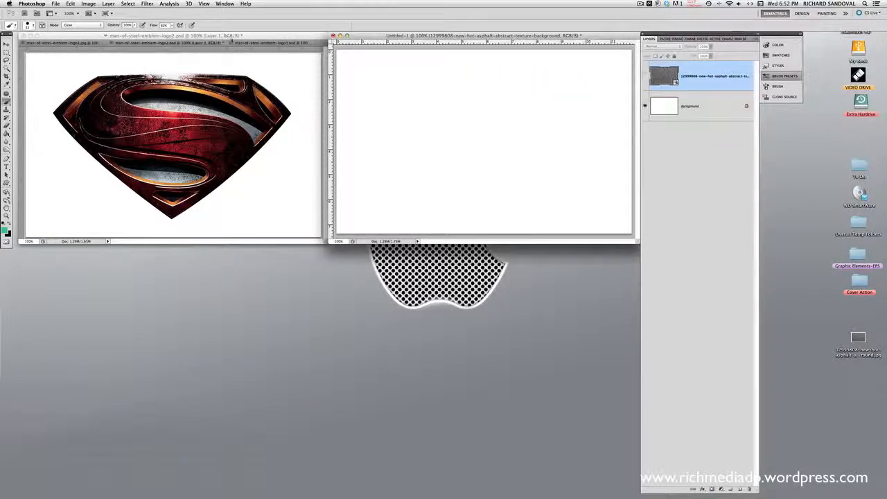
Step: In man-of-steel-emblem-logo3.psd, reselect the cut-out emblem by selecting its empty surroundings with the Magic Wand and inverting the selection
click(242, 43)
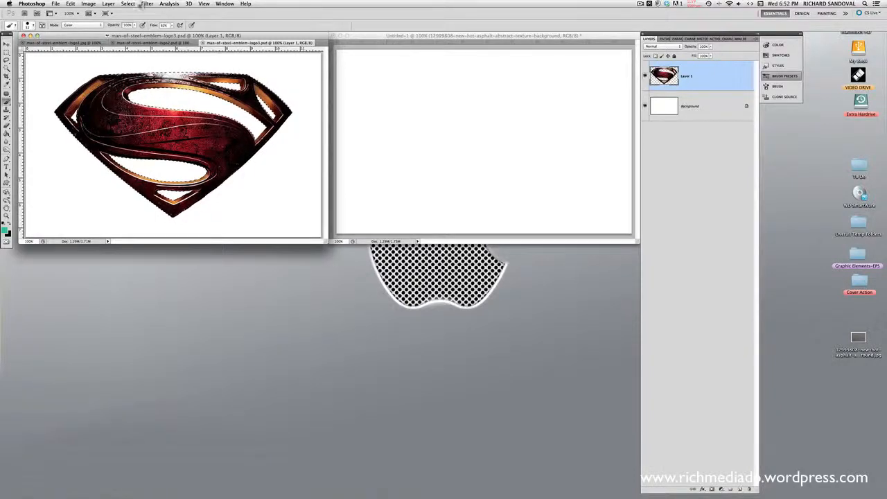
click(128, 3)
click(142, 33)
click(6, 68)
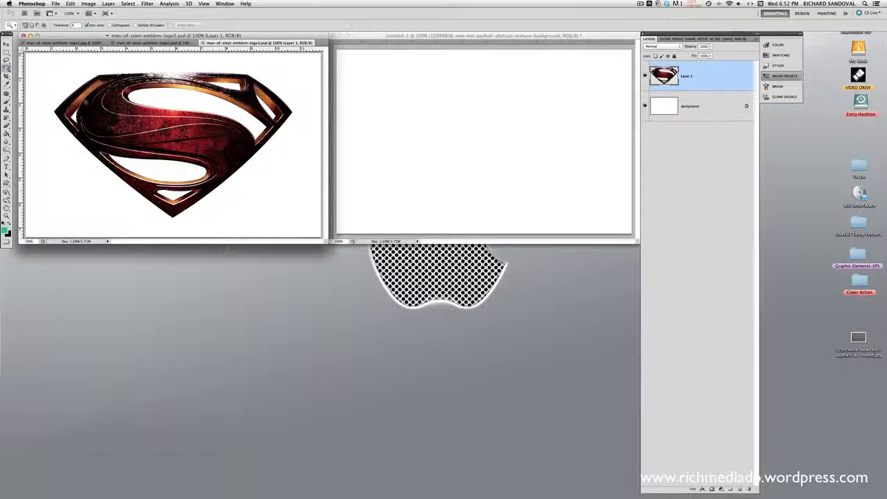
click(173, 64)
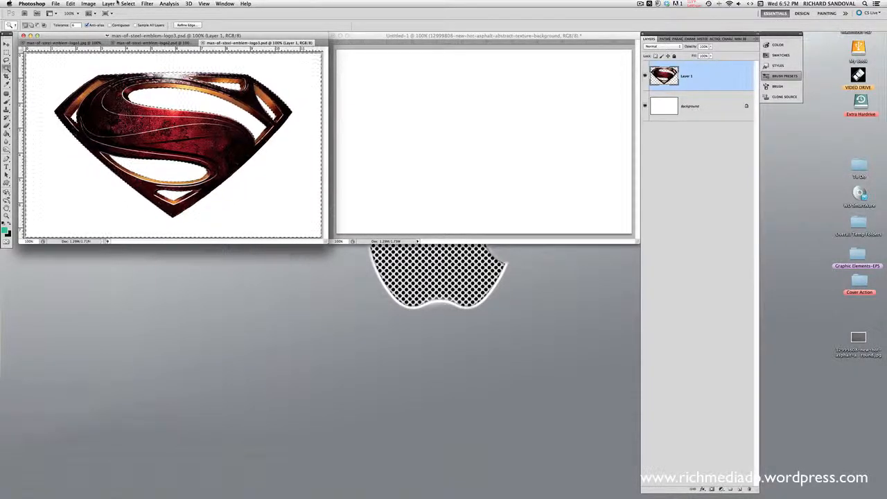
click(128, 3)
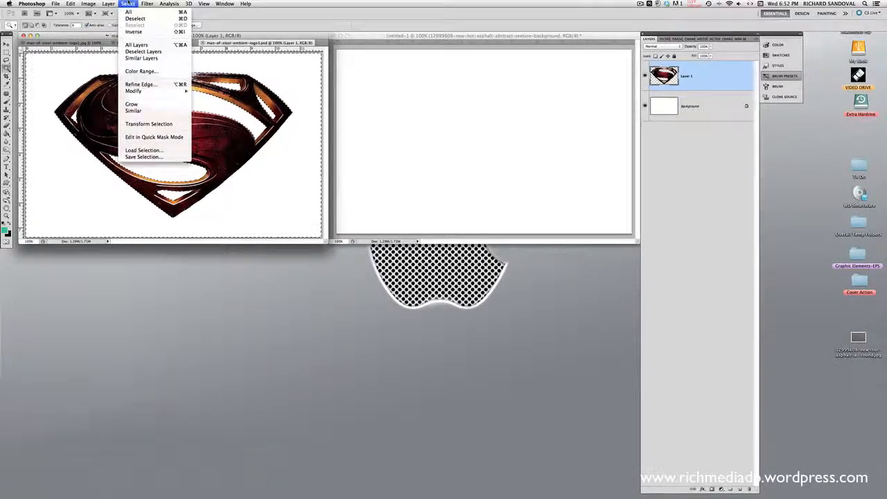
mouse_move(108, 4)
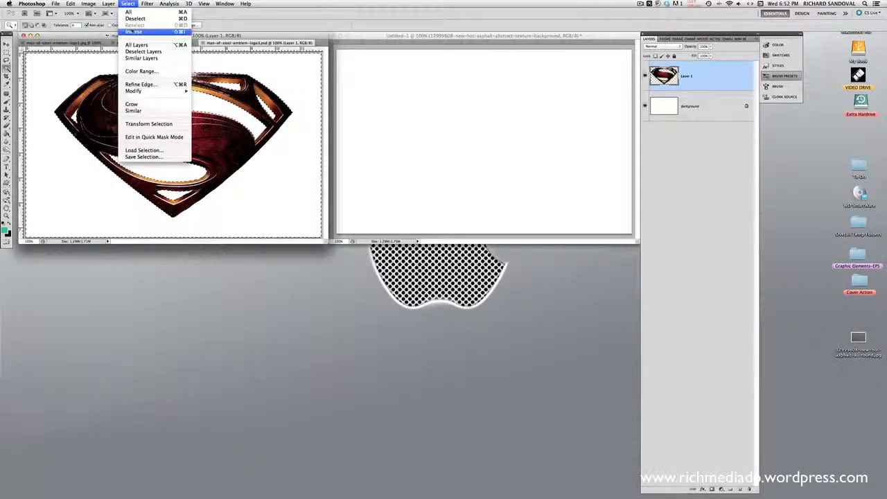
click(133, 31)
Step: Define a brush preset named Sampled Brush 2 from the selected cut-out emblem
click(70, 4)
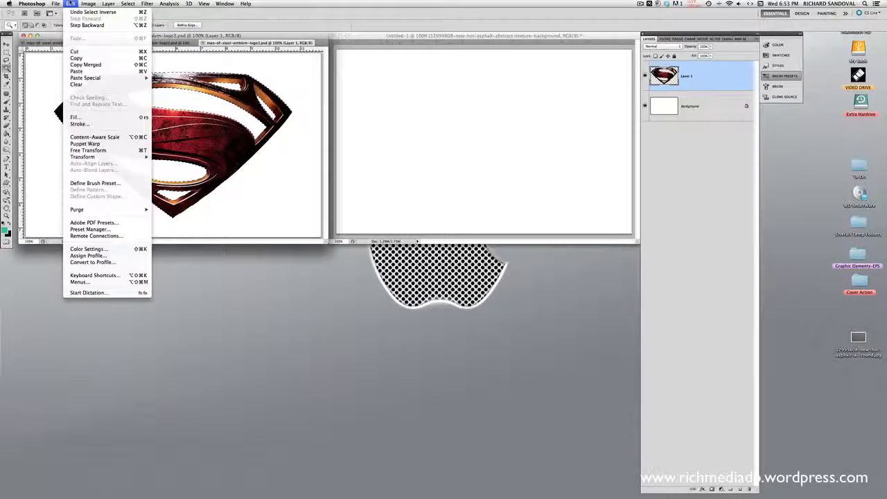
click(88, 183)
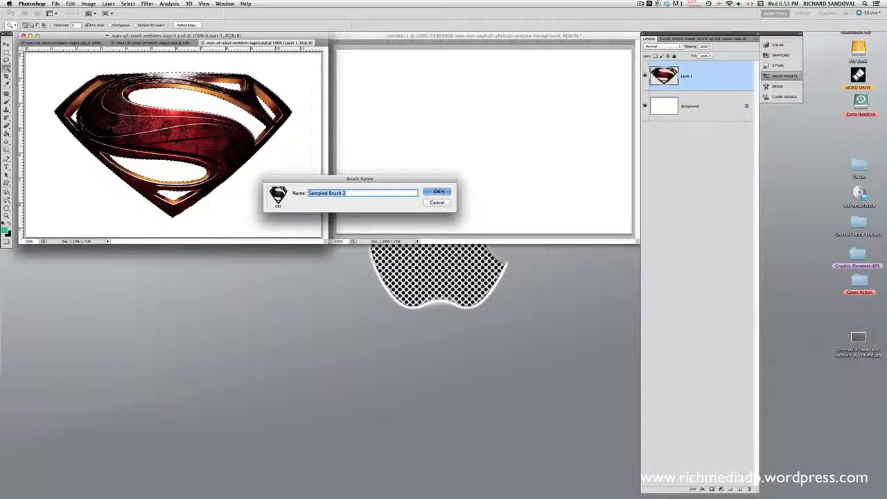
click(439, 192)
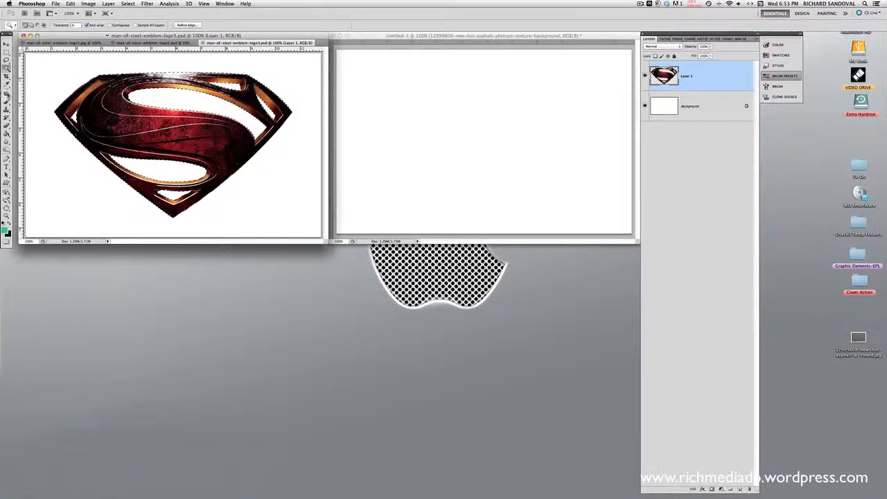
Step: Choose the new 689 px cut-out emblem brush for the Brush tool
click(7, 102)
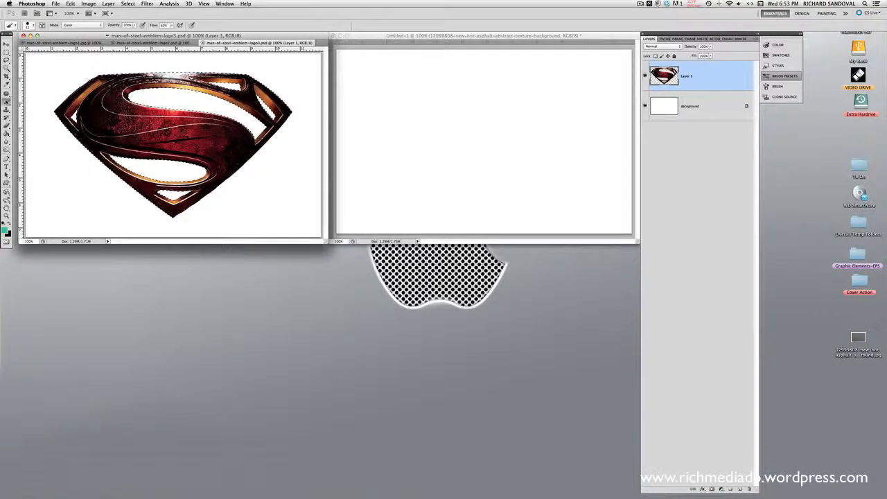
click(32, 25)
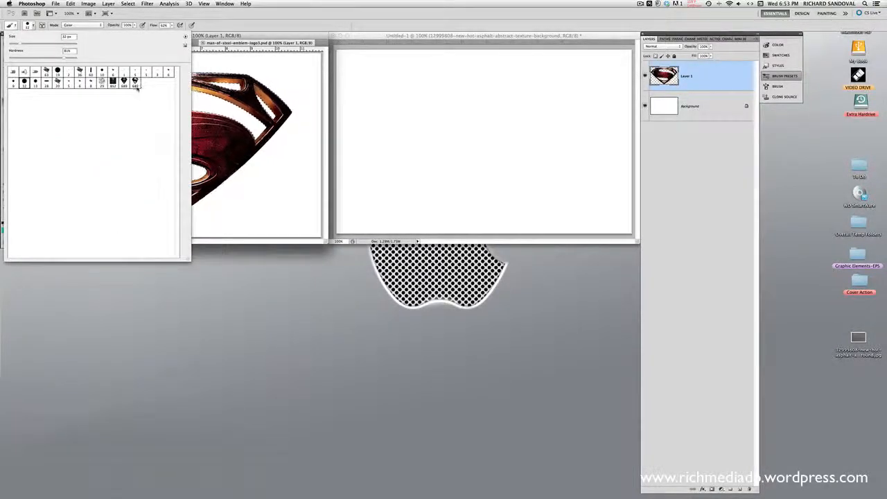
click(135, 83)
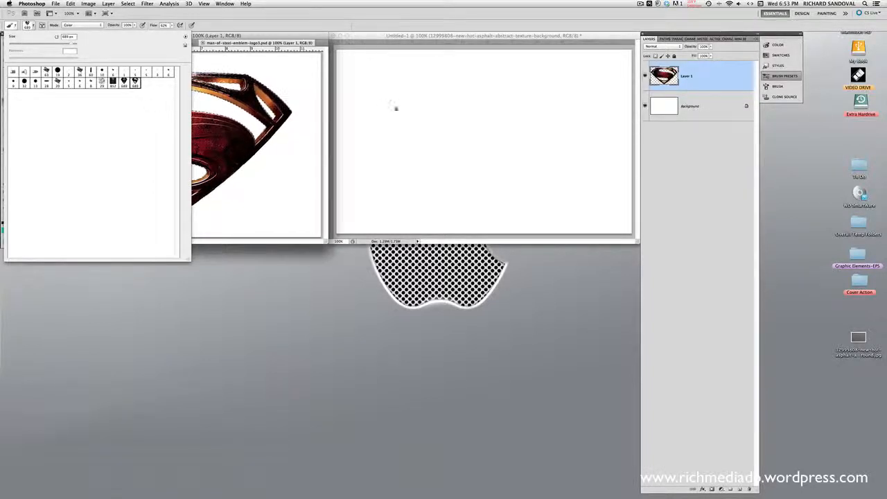
Step: Add a new layer named Layer 1 above the asphalt texture in Untitled-1 and make the texture layer visible
click(373, 37)
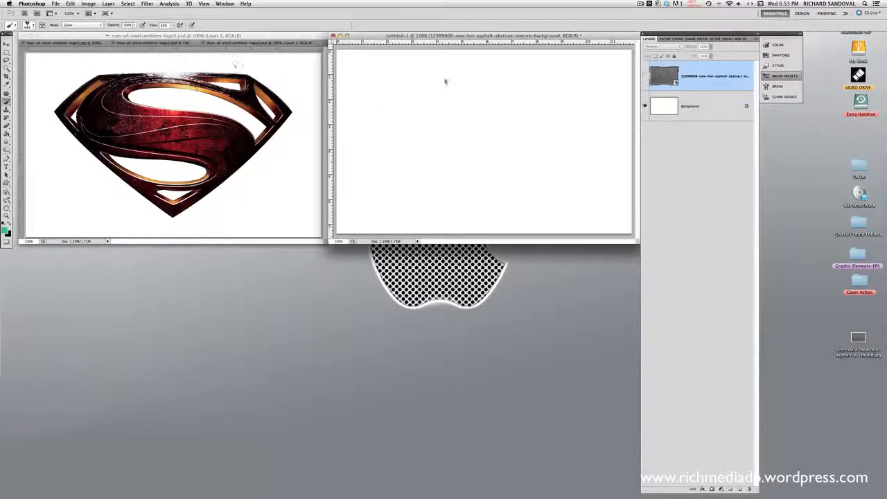
click(756, 39)
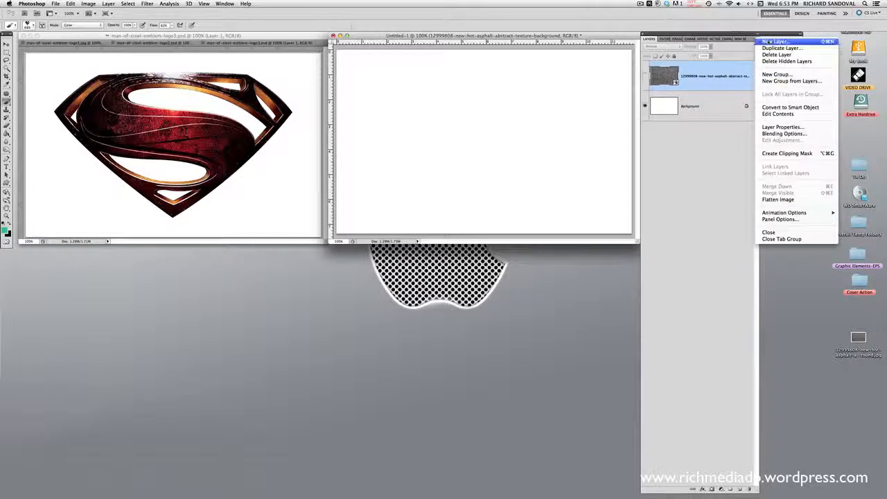
click(747, 59)
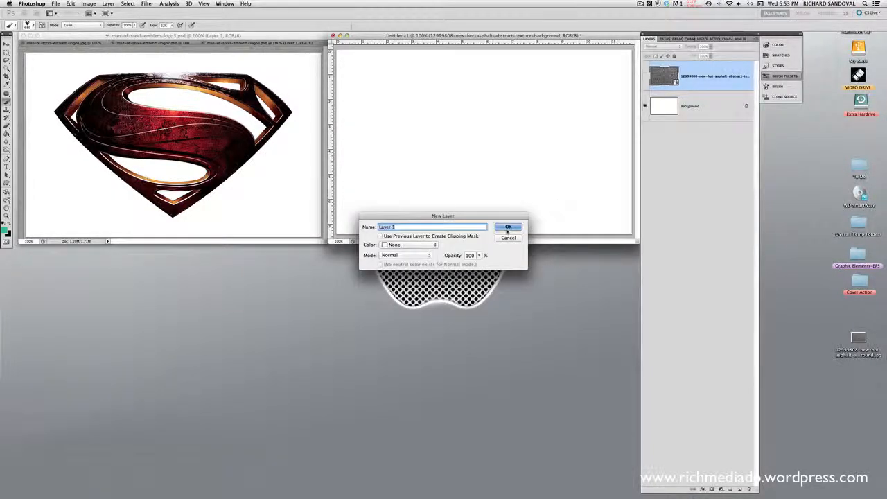
click(510, 228)
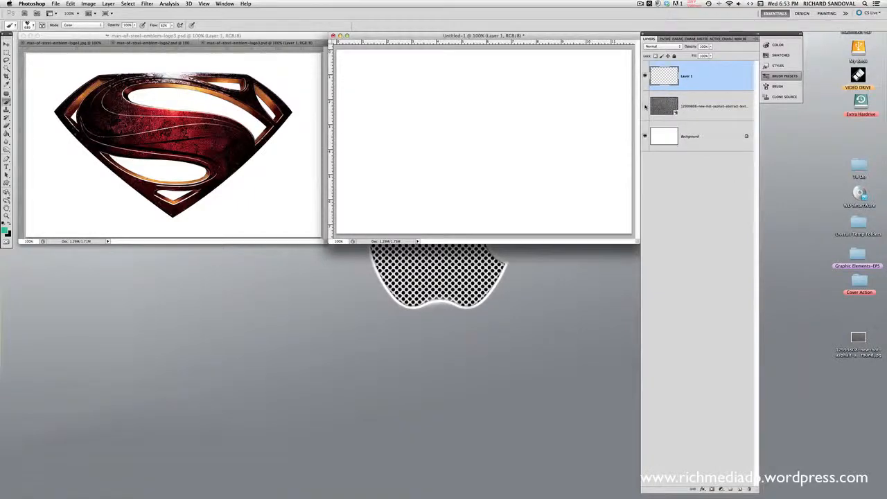
click(645, 105)
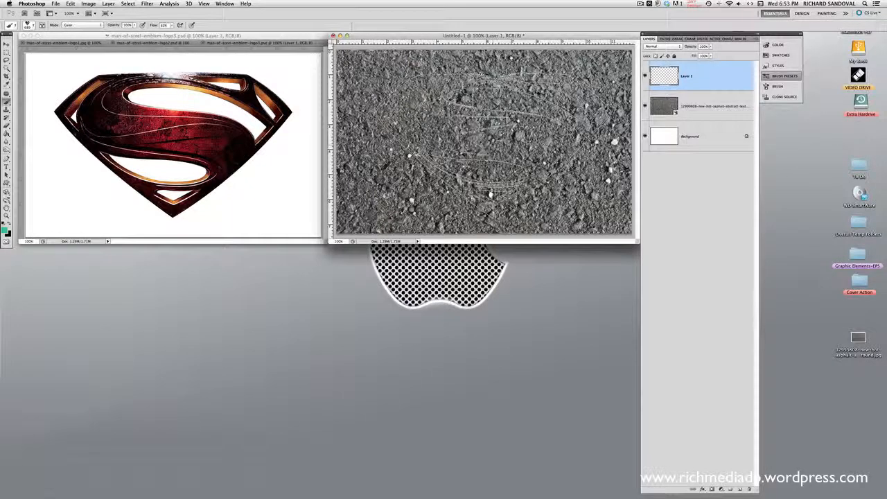
Step: Stamp the cut-out emblem twice in the same spot at the center of Layer 1 in green
click(494, 145)
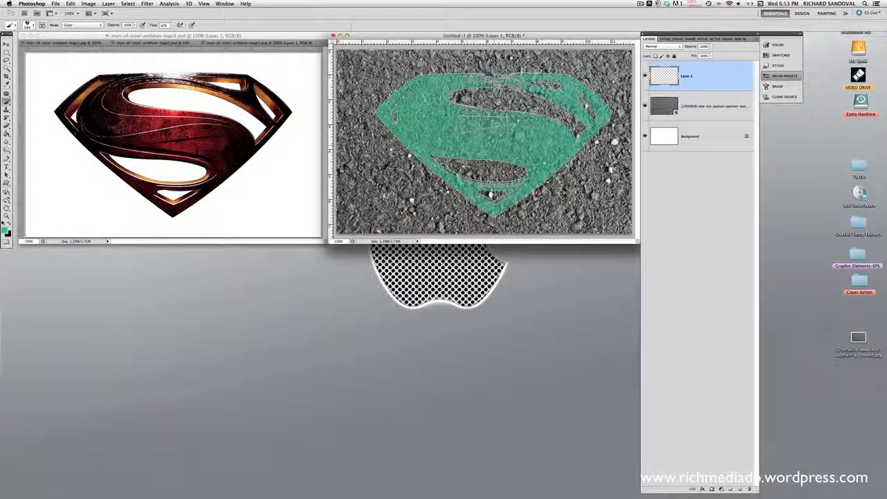
click(494, 143)
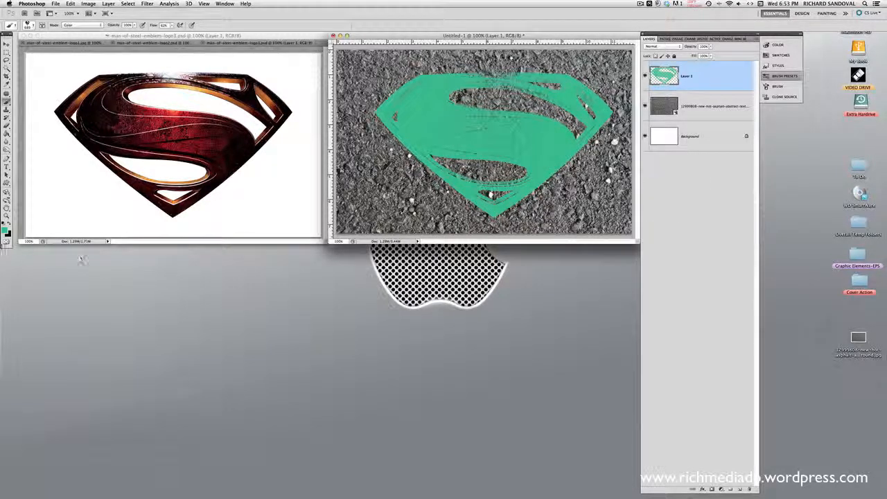
Step: Select the green emblem on Layer 1 by picking the empty area around it with the Magic Wand and inverting the selection
click(7, 70)
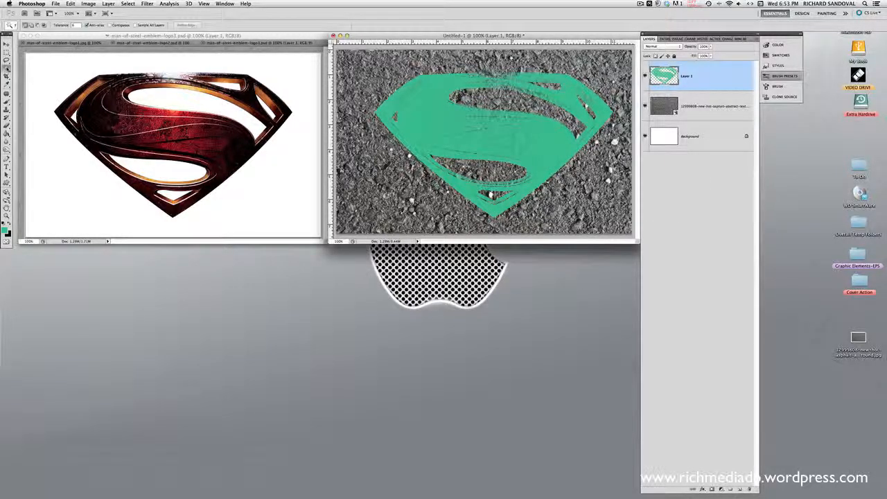
click(522, 68)
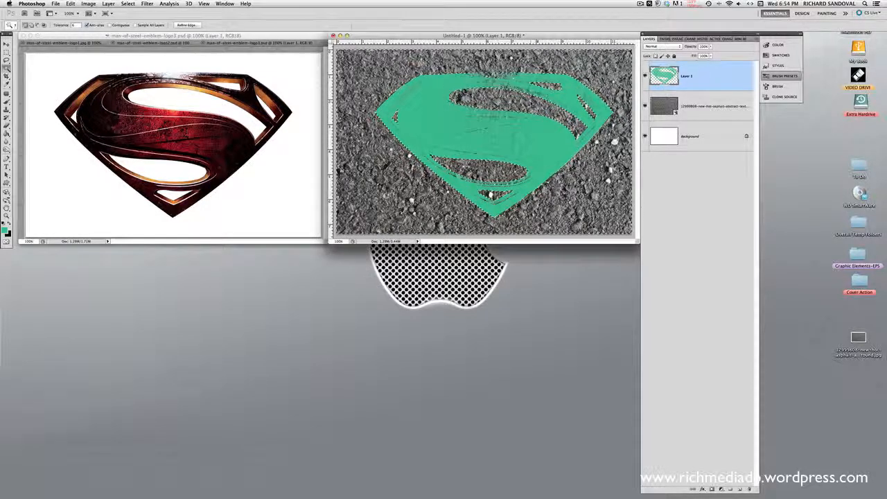
click(128, 4)
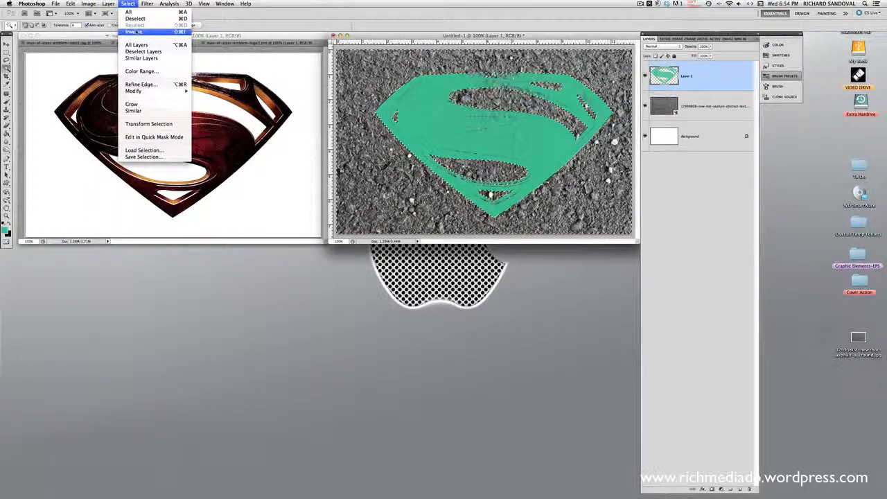
click(133, 32)
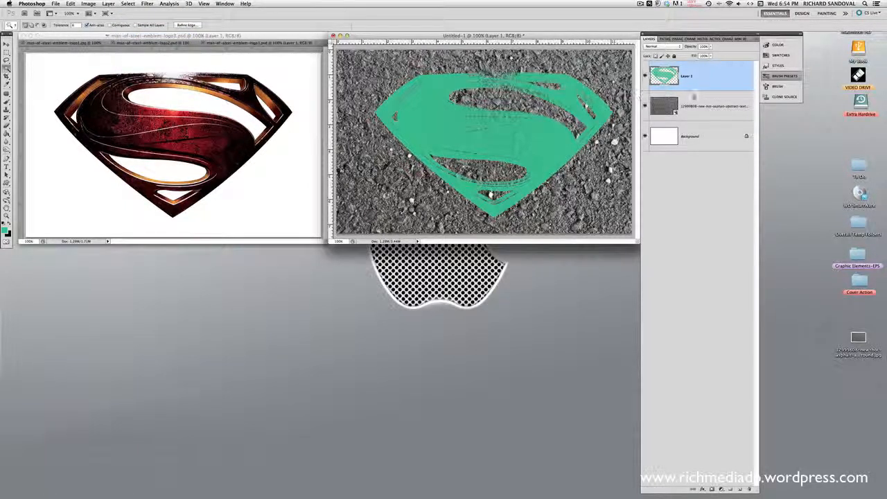
Step: Add a new layer named Layer 2 directly above the asphalt texture layer, keeping the emblem selection active
click(676, 110)
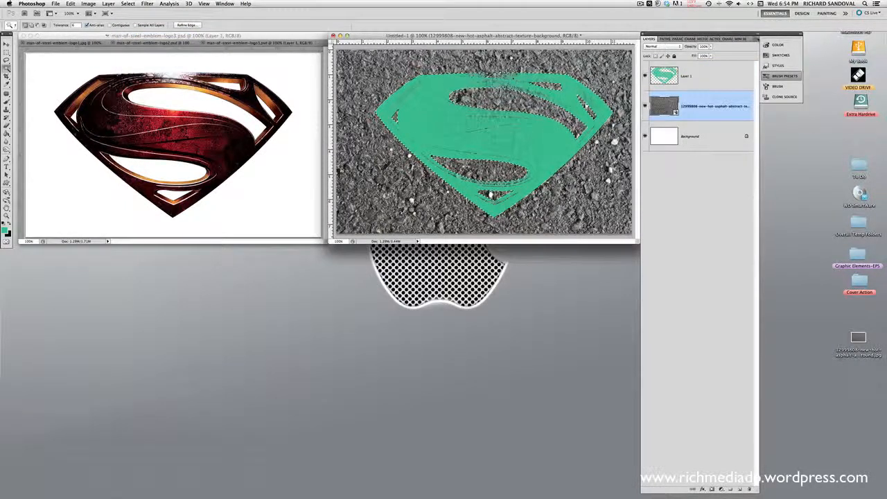
click(755, 39)
click(776, 41)
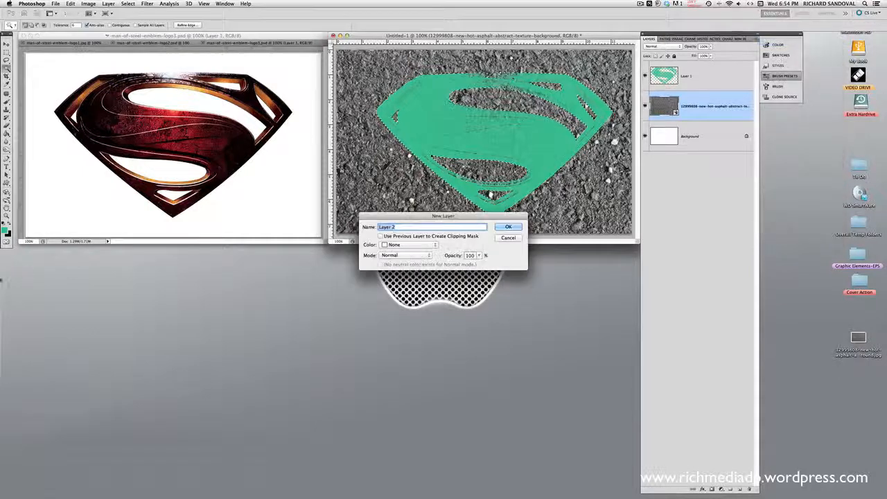
click(508, 227)
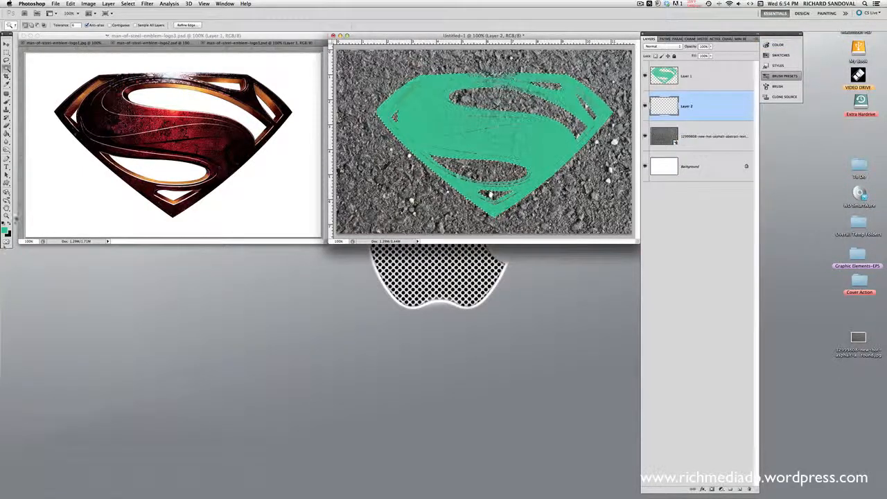
Step: Fill the emblem selection on Layer 2 with near-white using the Paint Bucket and deselect it
click(5, 231)
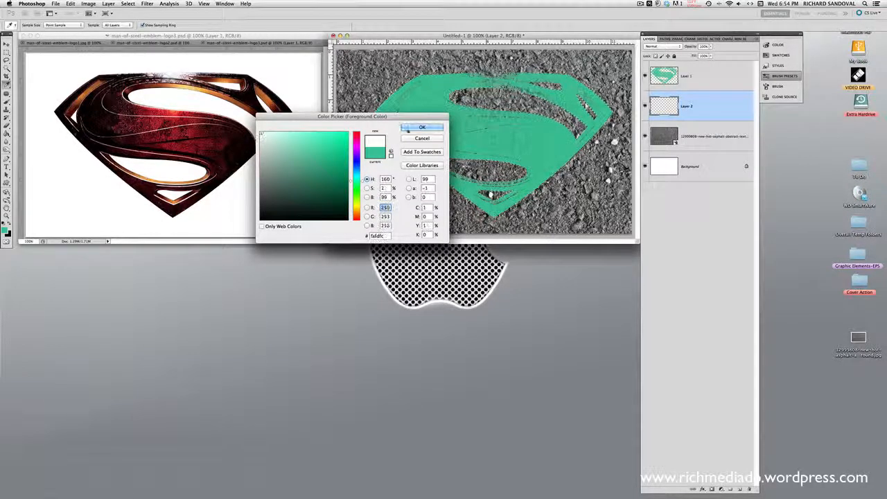
click(423, 127)
key(g)
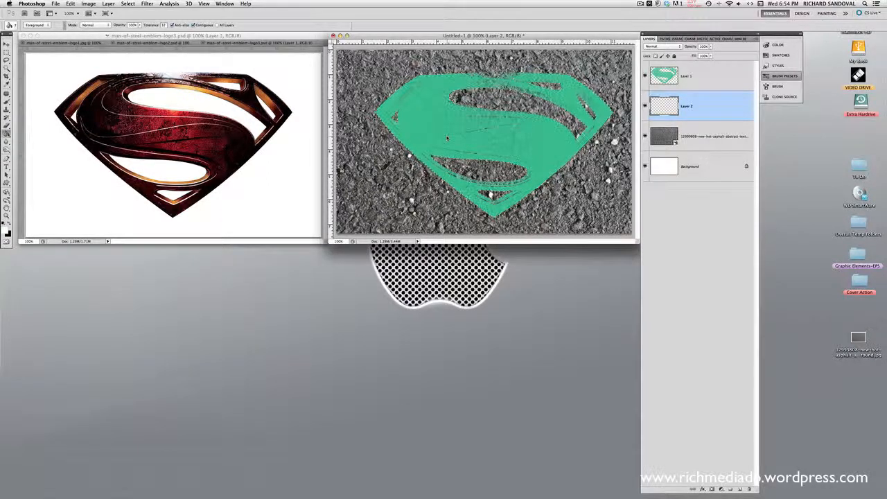
click(447, 138)
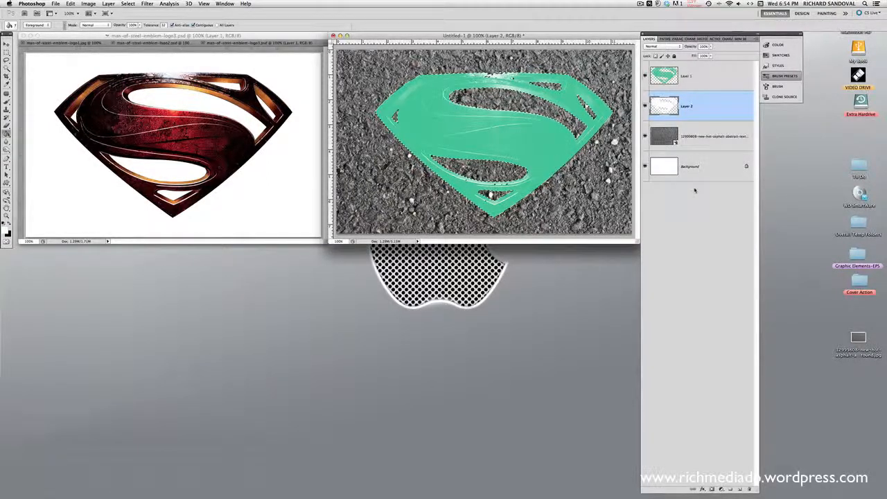
key(super+d)
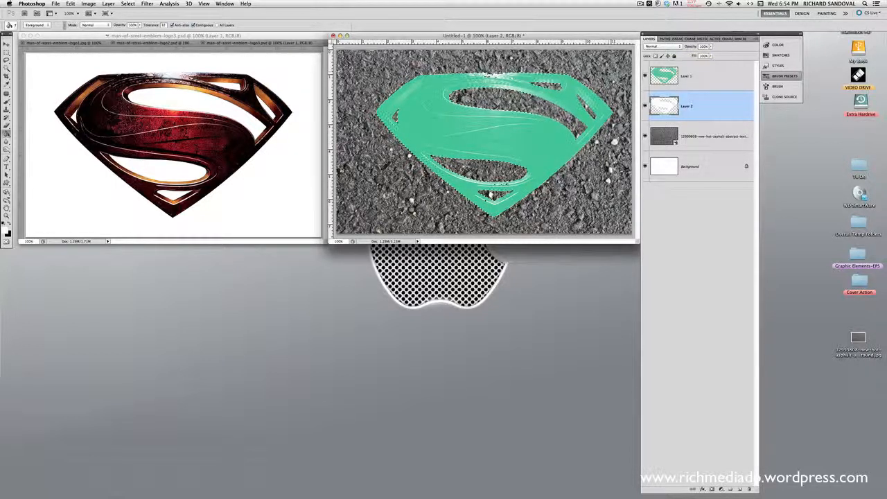
click(127, 3)
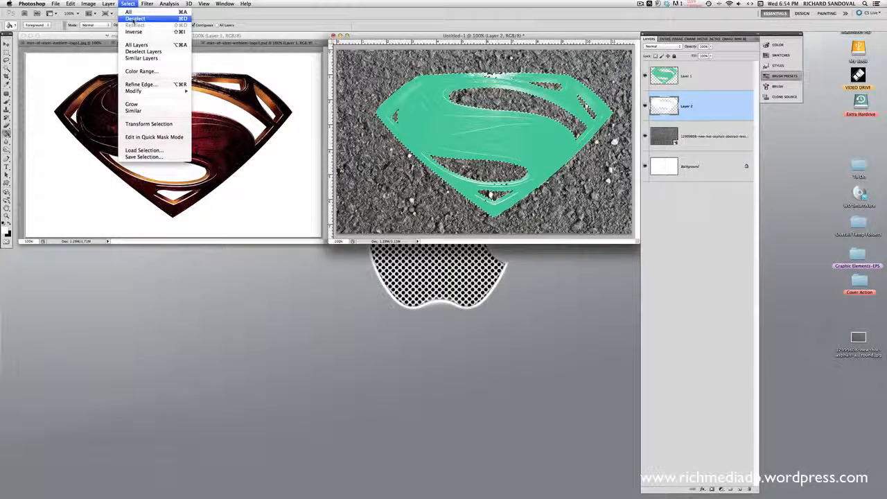
click(135, 19)
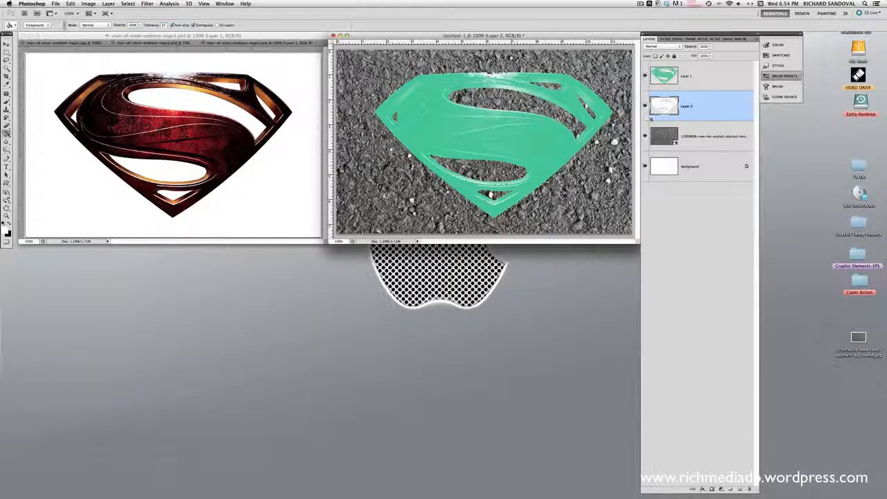
Step: Delete the green emblem layer and add a new layer named Layer 3 above the white emblem on Layer 2
click(645, 76)
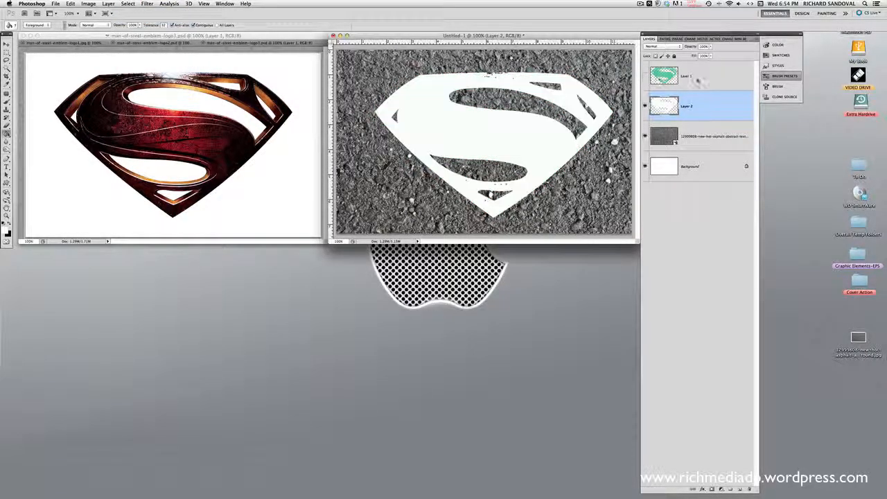
drag(697, 81, 749, 490)
click(757, 40)
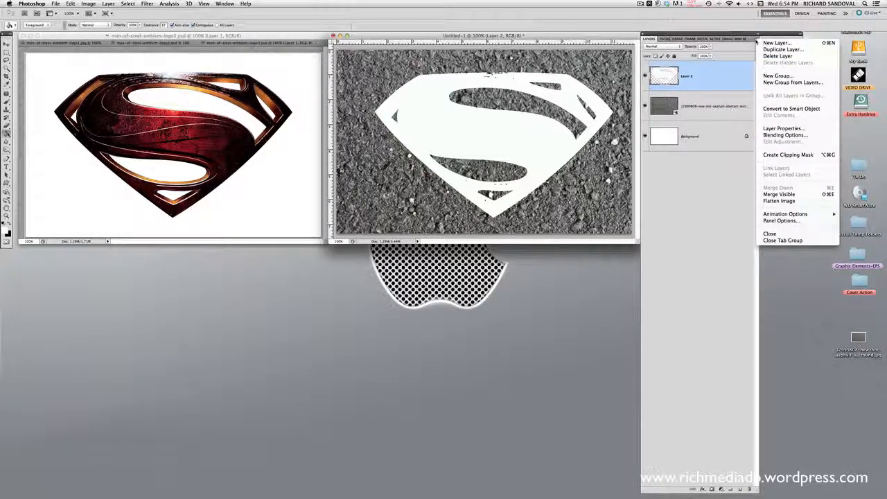
click(759, 44)
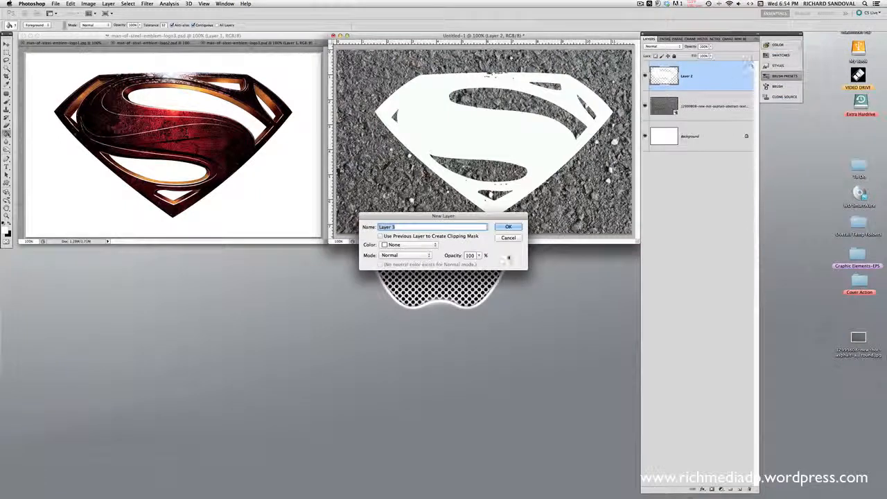
click(508, 226)
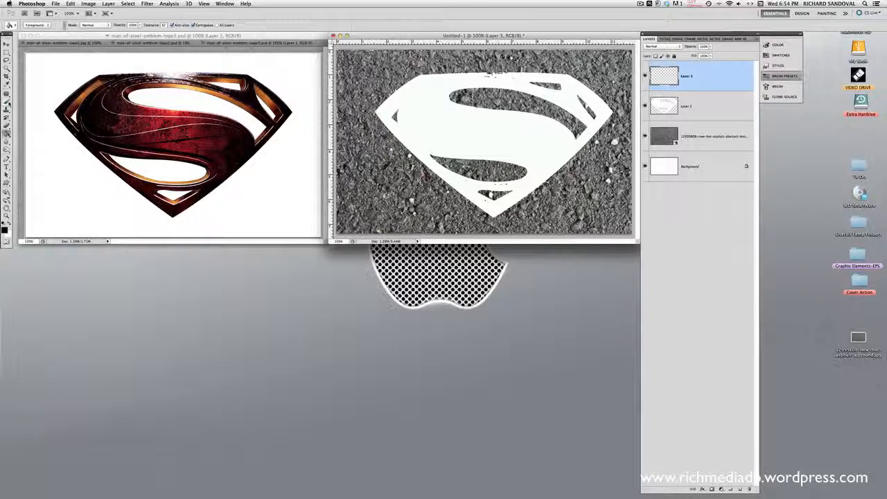
Step: Stamp the emblem brush twice in black on Layer 3, aligned exactly over the white emblem shape
click(7, 102)
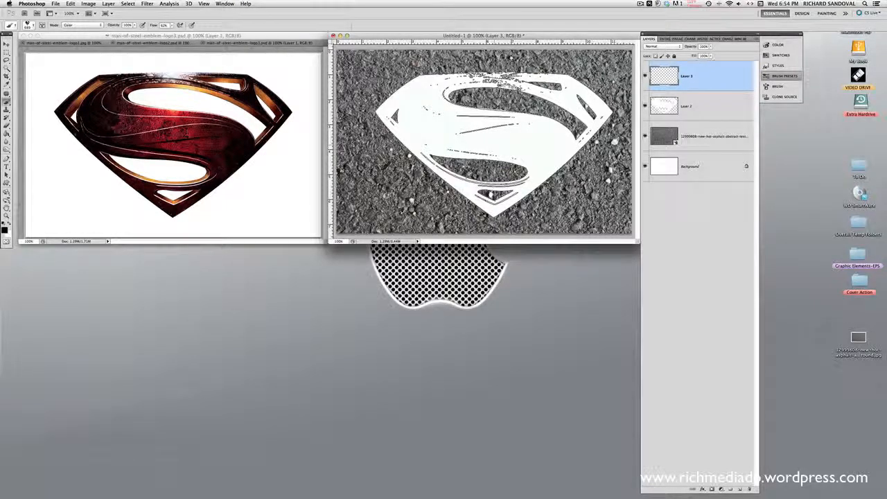
click(494, 143)
click(494, 144)
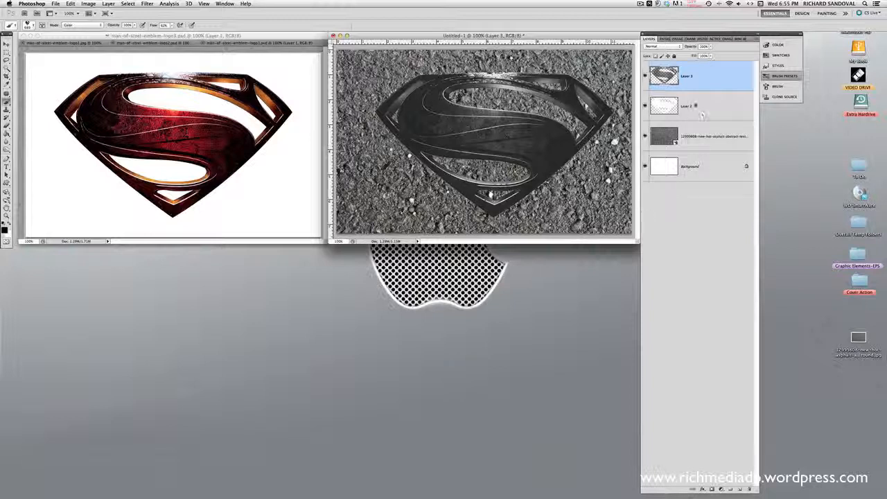
Step: Delete Layer 2 and Layer 3 and hide the asphalt texture layer to leave a blank white canvas
drag(695, 106, 748, 491)
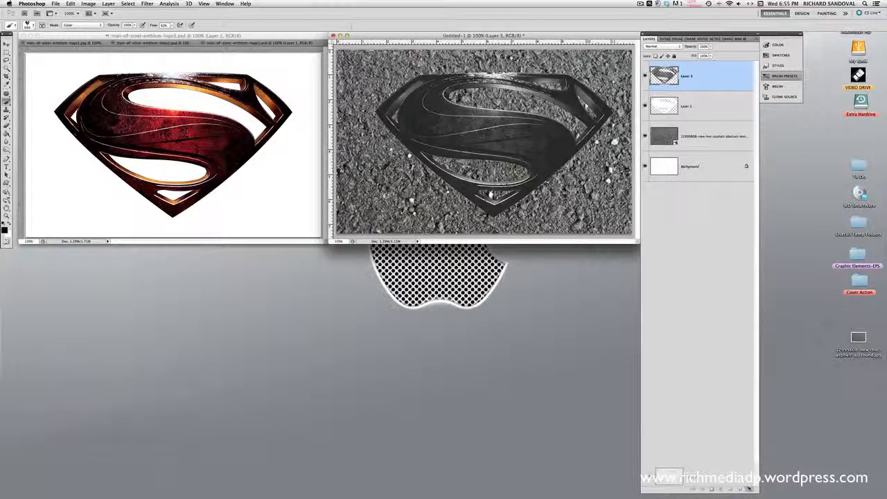
drag(699, 106, 747, 490)
drag(710, 78, 749, 489)
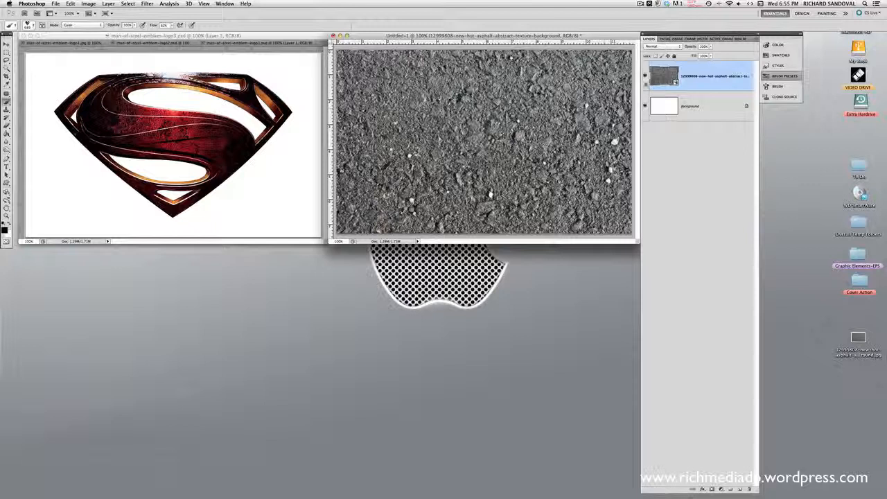
click(645, 78)
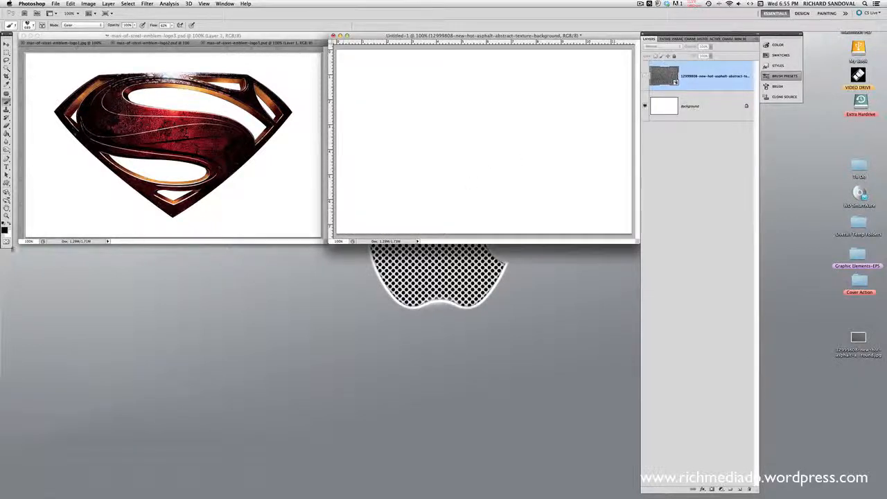
Step: Add the text "The rain in Spain" in black on the blank canvas and move it to the center
click(6, 166)
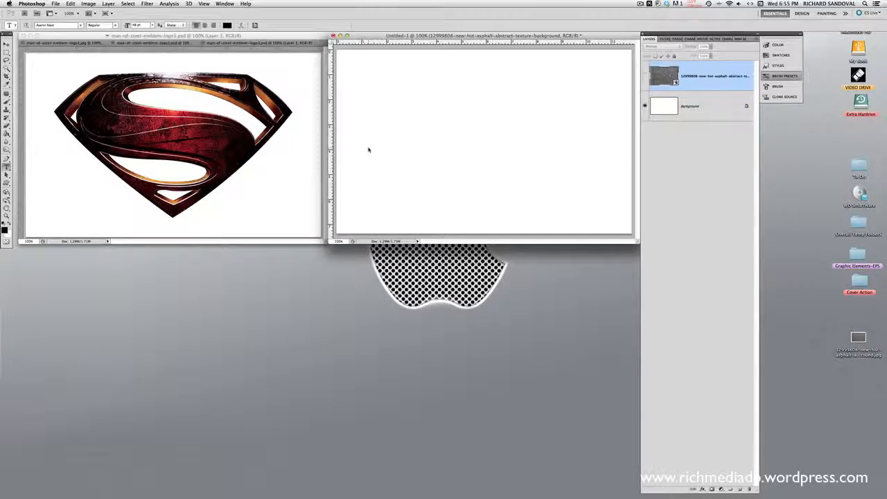
click(370, 144)
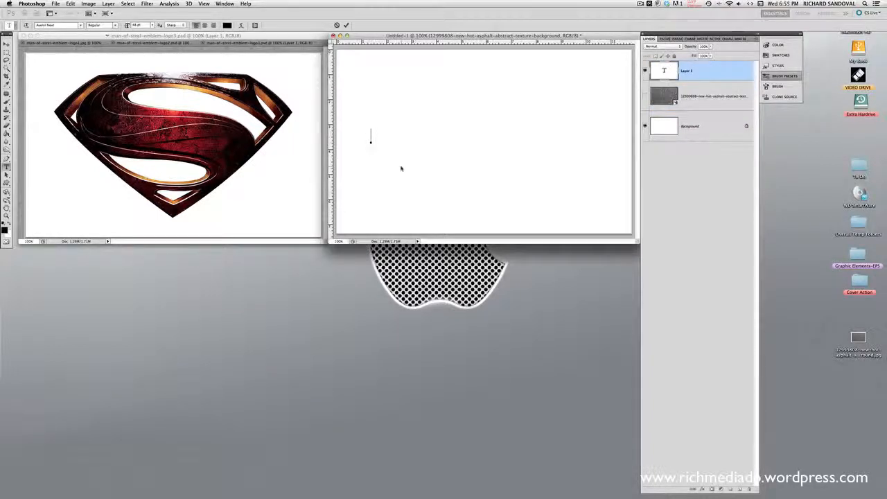
text(The)
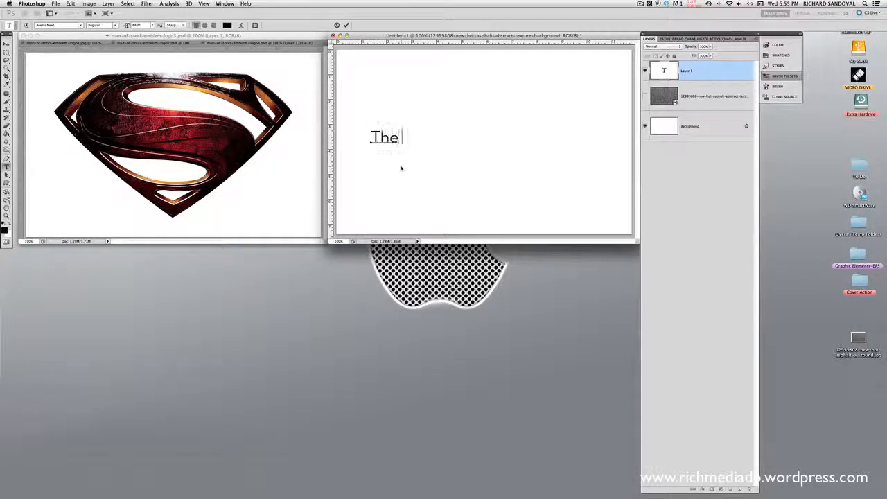
text( rain in Spain)
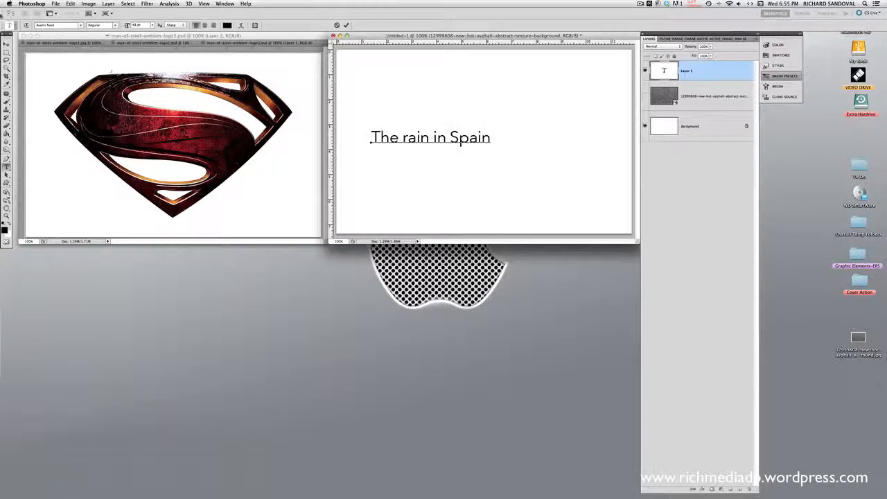
key(super+Return)
key(v)
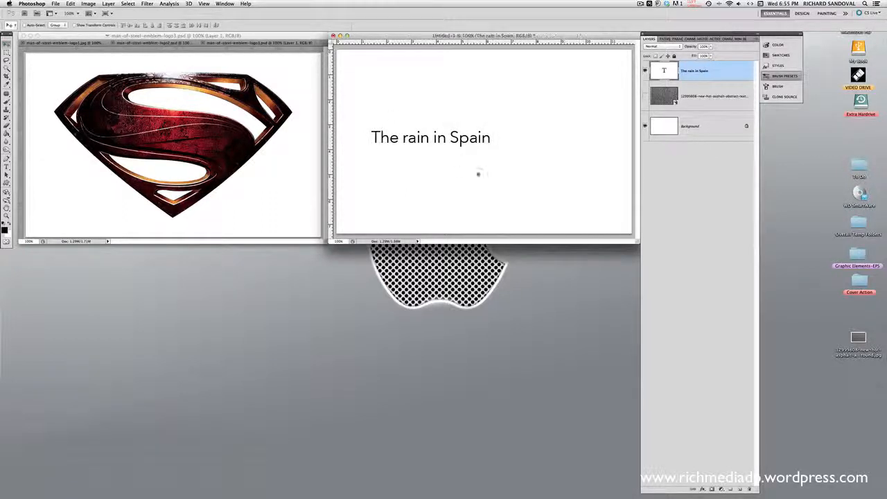
drag(460, 138, 509, 139)
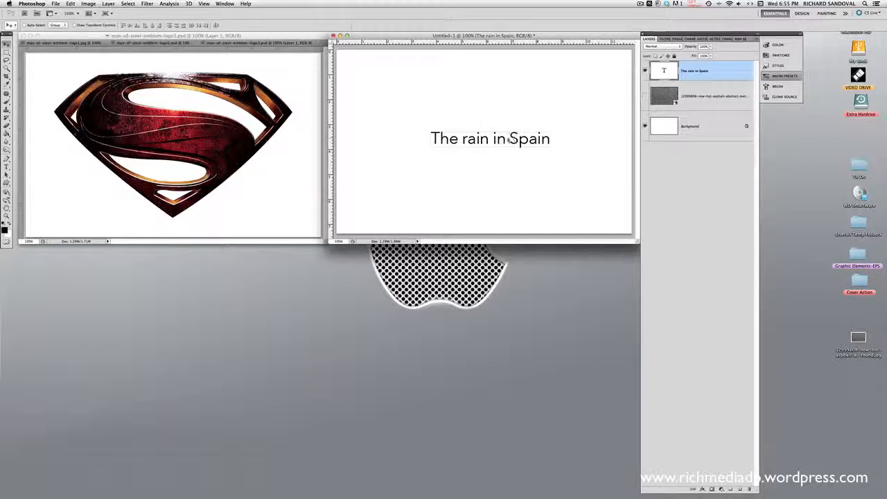
Step: Draw a rectangular marquee selection closely around the text "The rain in Spain"
click(6, 51)
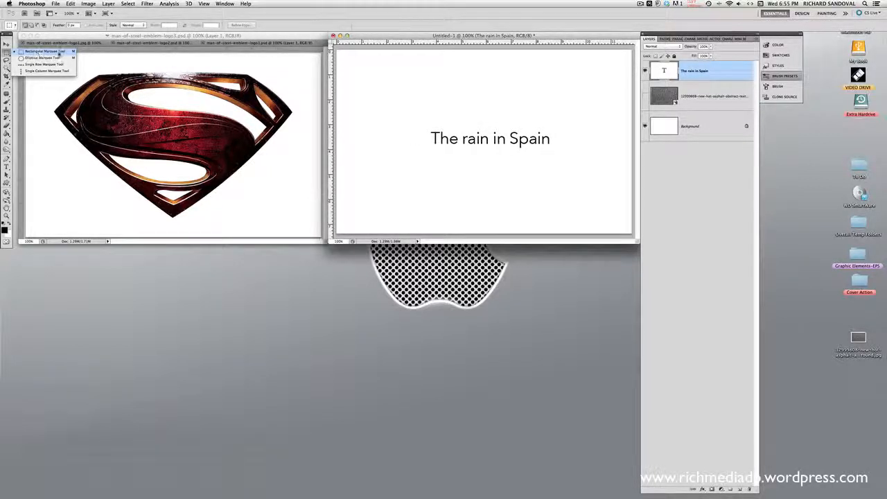
click(55, 52)
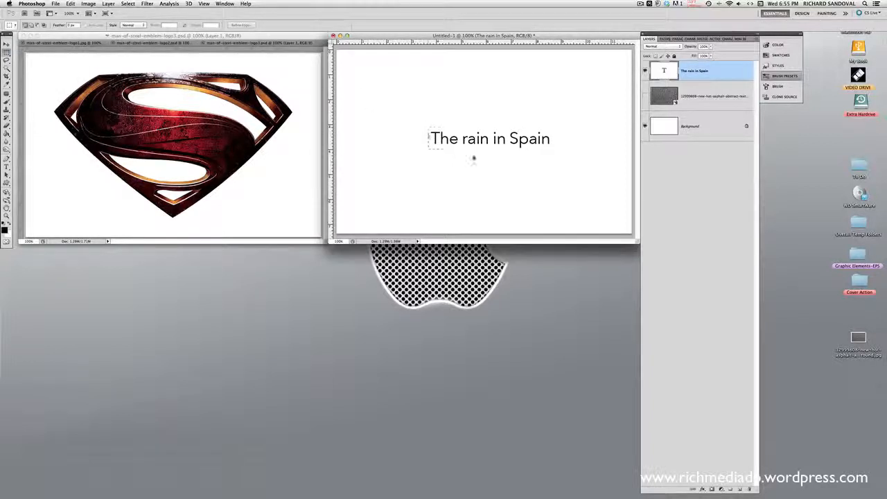
drag(475, 158, 552, 153)
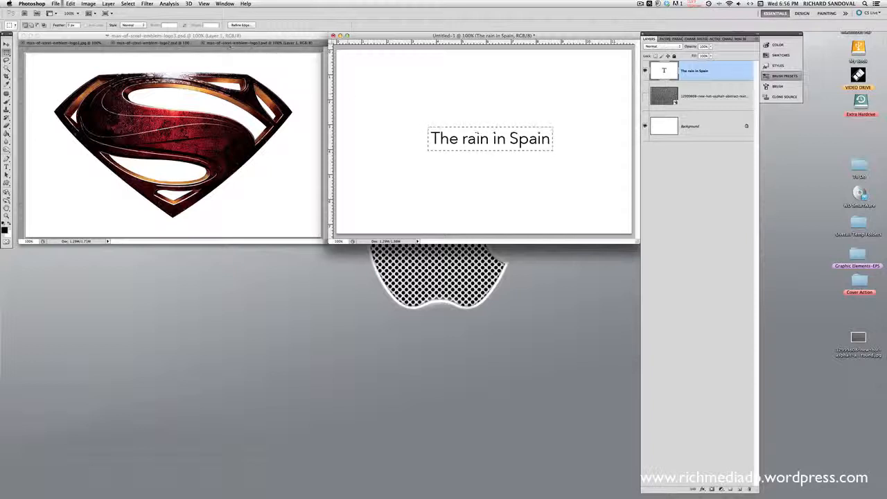
Step: Define a brush preset named Sampled Brush 3 from the selected text and delete the text layer
click(71, 3)
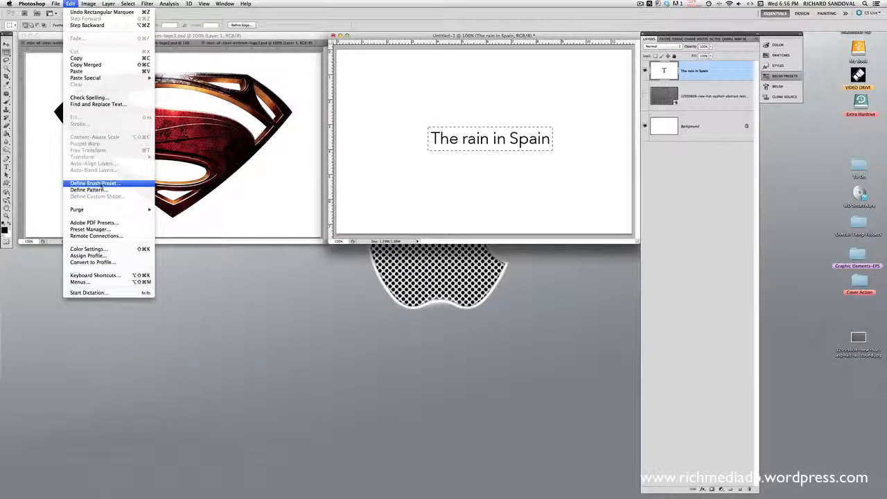
click(118, 185)
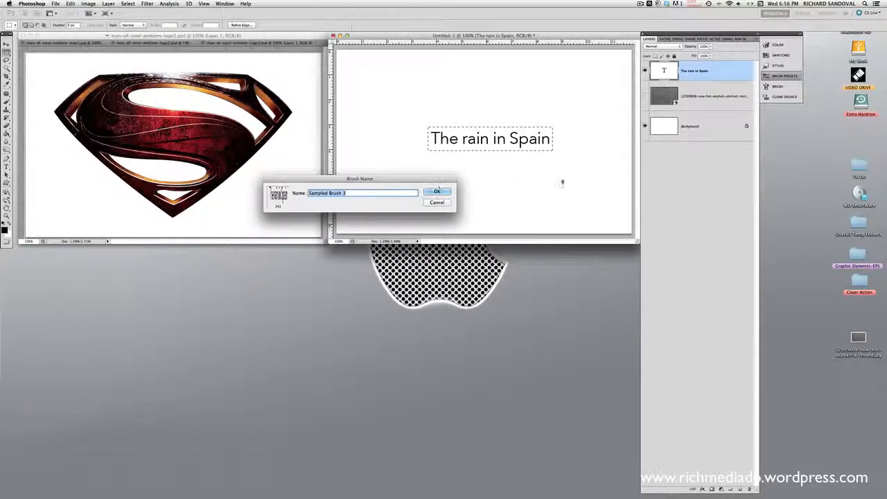
click(438, 193)
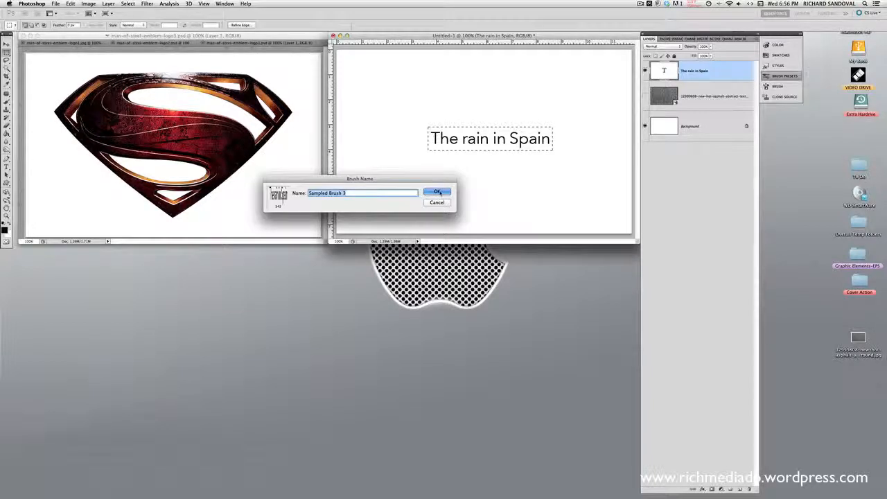
click(440, 194)
mouse_move(698, 74)
mouse_down()
mouse_move(718, 139)
mouse_move(693, 424)
mouse_move(750, 490)
mouse_up()
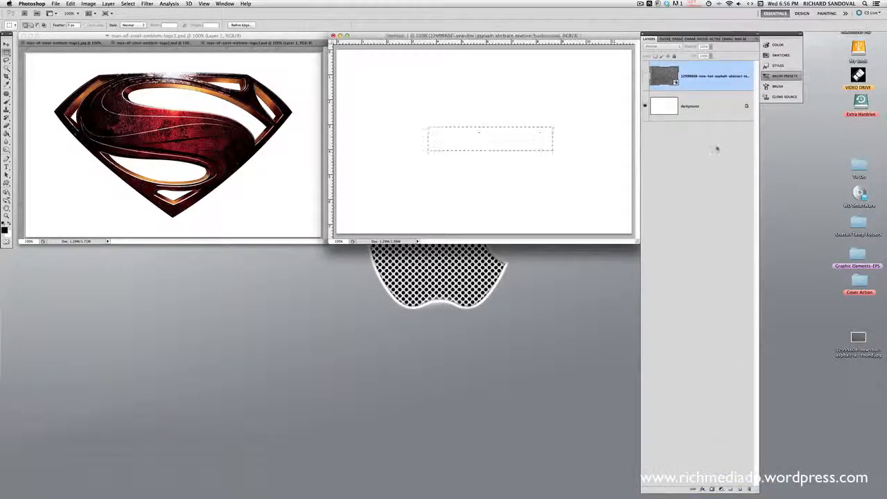
Step: Deselect the marquee area and choose the 342 px "The rain in Spain" brush tip for the Brush tool
click(128, 3)
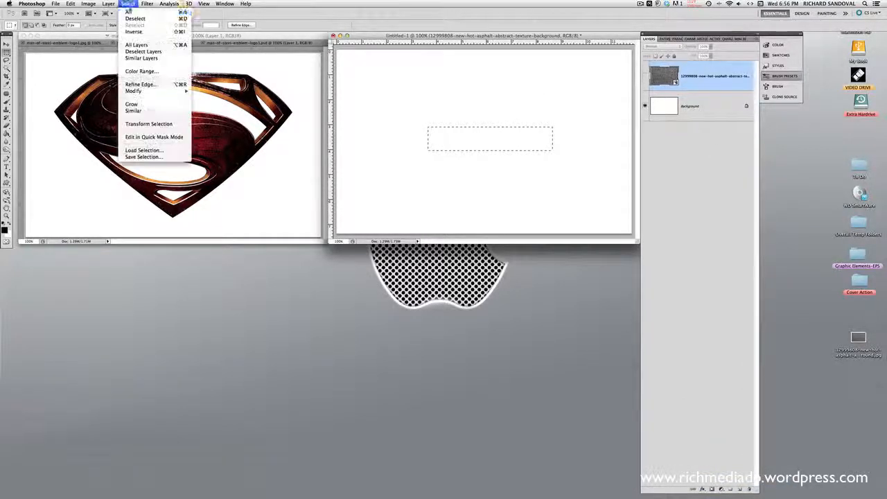
click(132, 18)
click(7, 172)
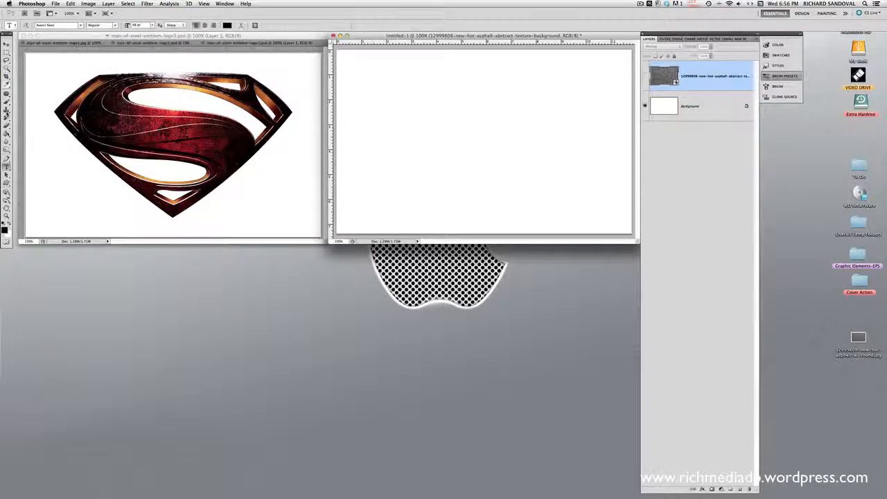
click(6, 103)
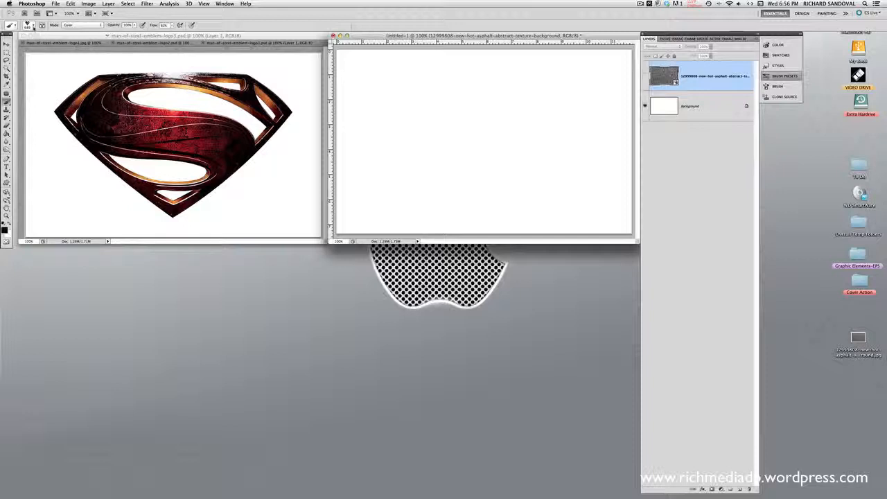
click(33, 26)
click(146, 82)
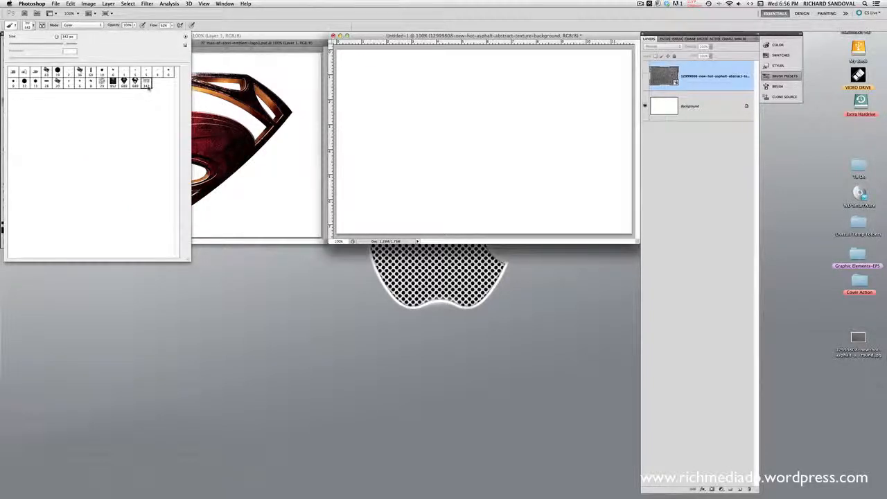
click(403, 36)
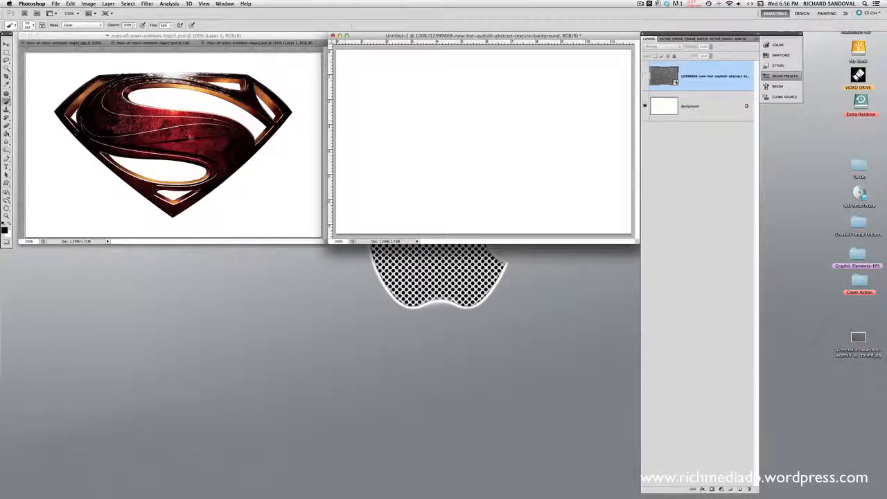
Step: Add a new layer above the asphalt texture layer and stamp the text brush twice, one impression below the other
click(753, 39)
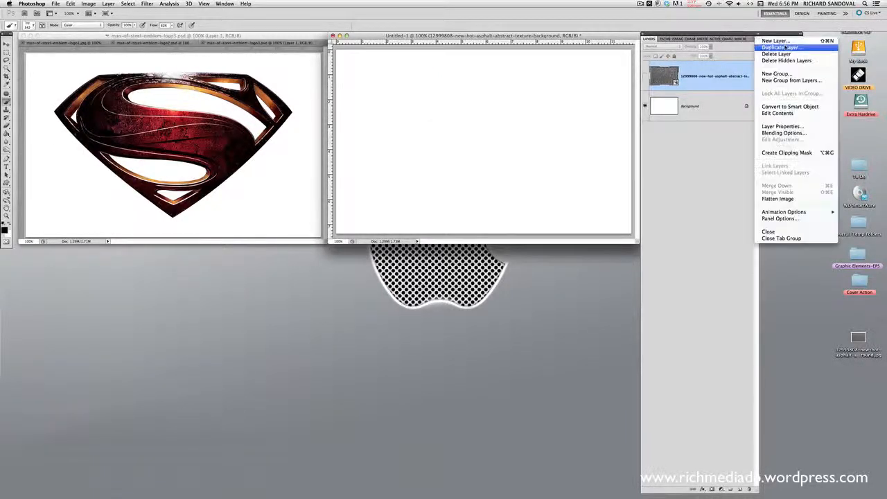
click(780, 40)
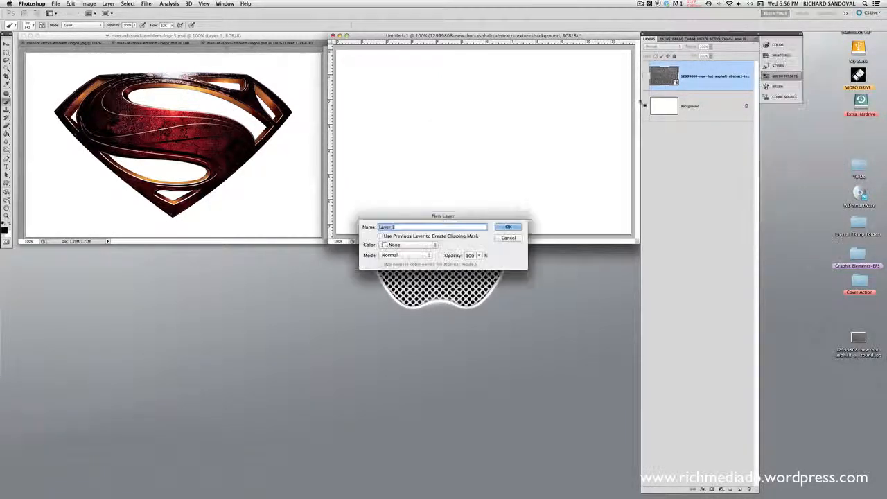
click(508, 227)
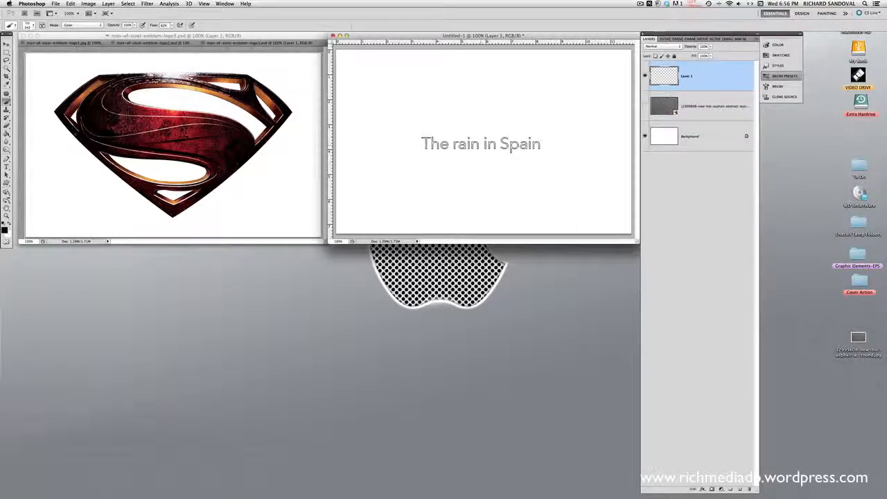
click(481, 133)
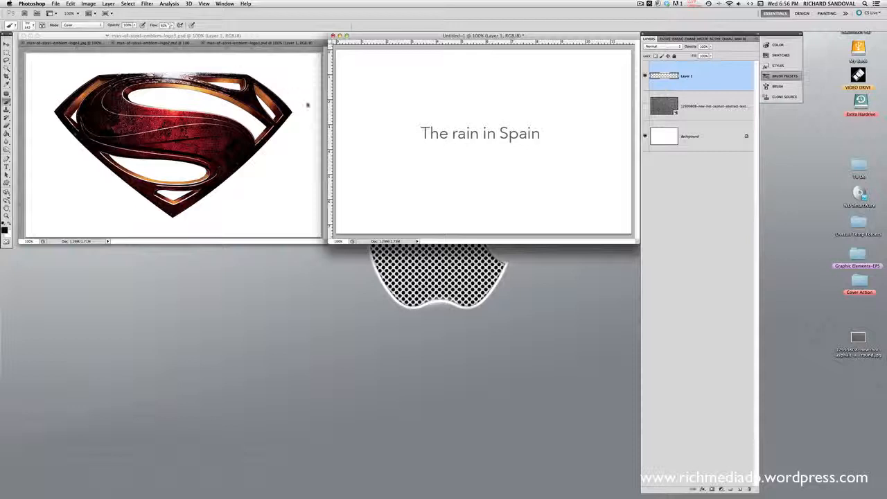
click(491, 175)
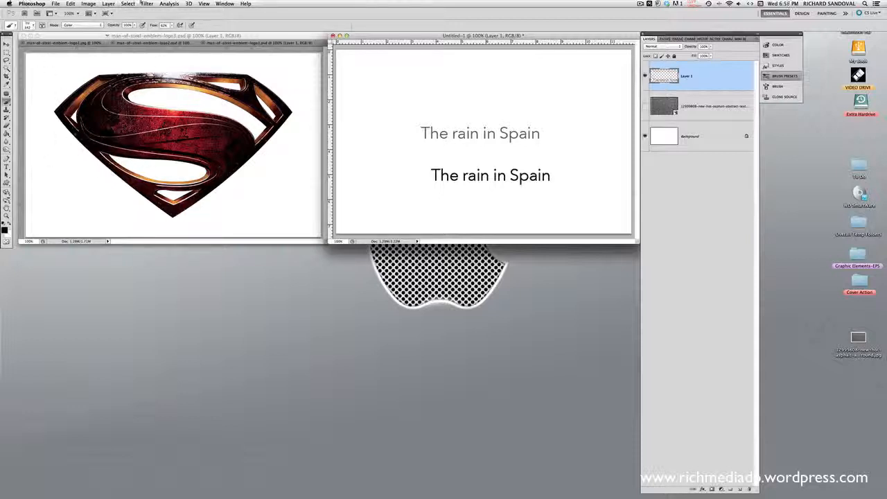
Step: Enlarge the text brush to about 960 px and stamp it above and below the two small text impressions
click(71, 3)
mouse_move(56, 4)
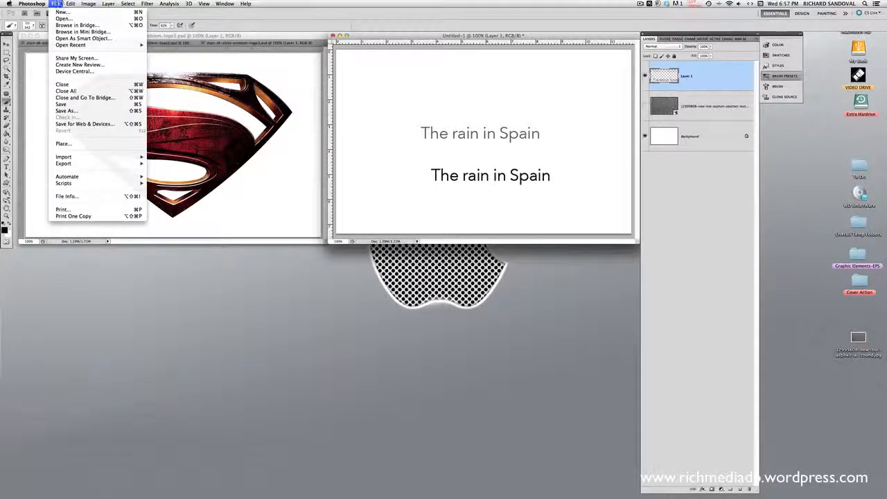
click(33, 27)
click(32, 28)
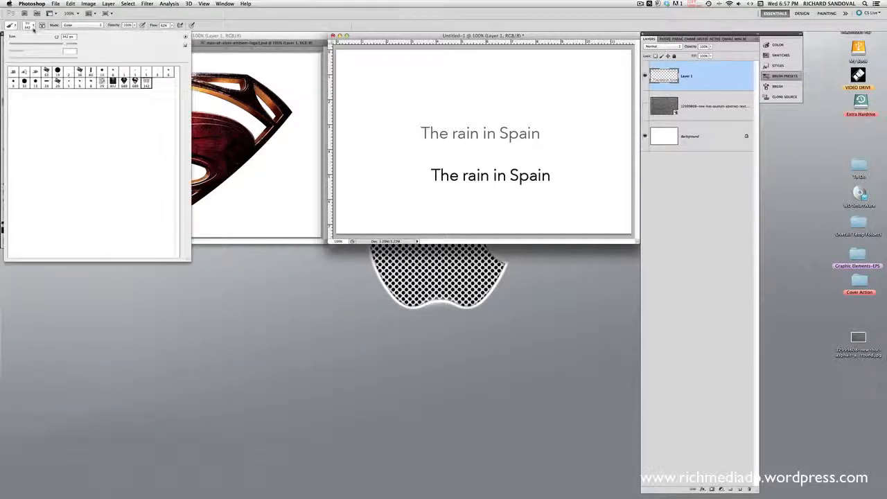
drag(62, 46, 74, 46)
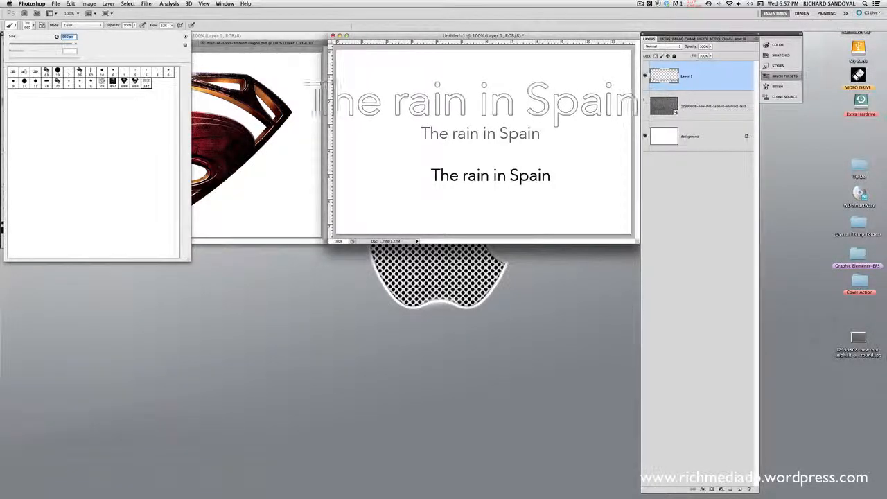
click(441, 98)
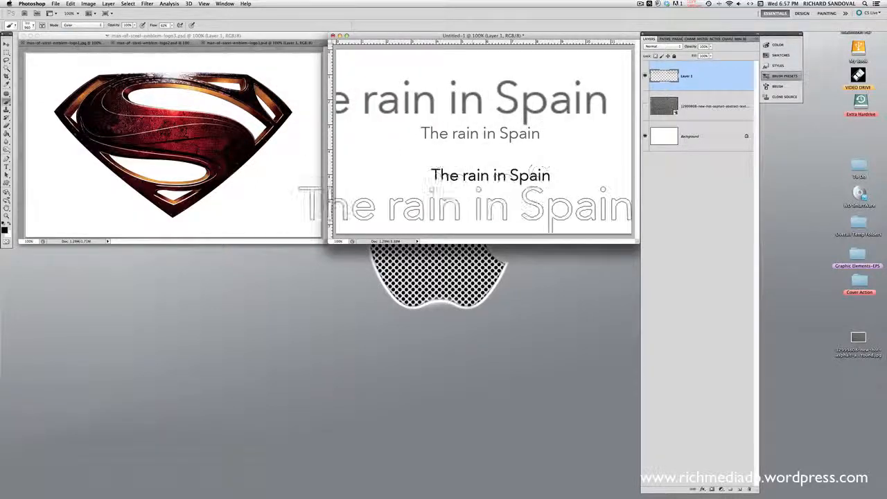
click(457, 206)
click(458, 206)
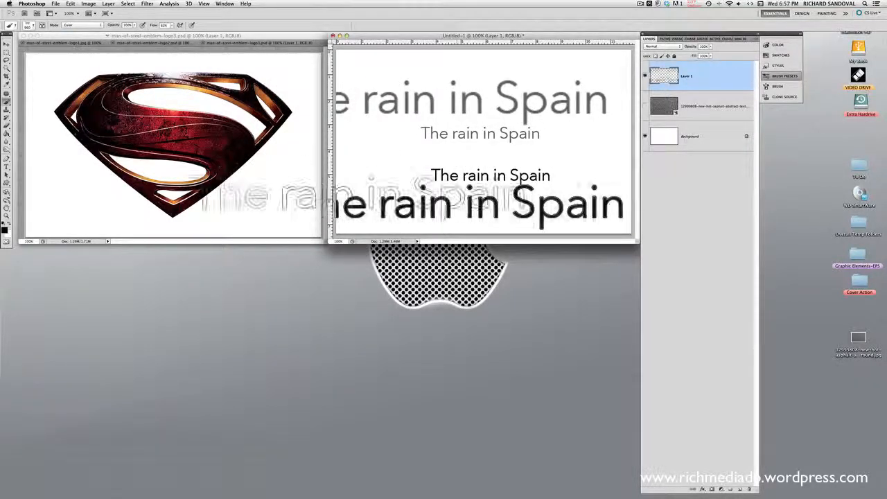